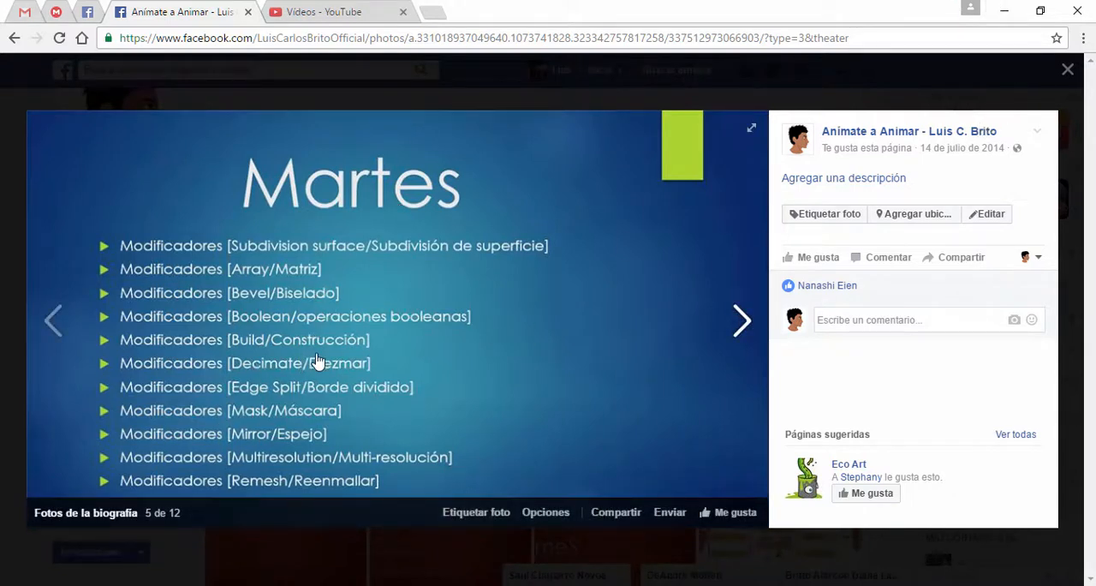
Step: Review the weekly programme slides in the Facebook photo album, ending on the Martes list of modifiers
click(742, 320)
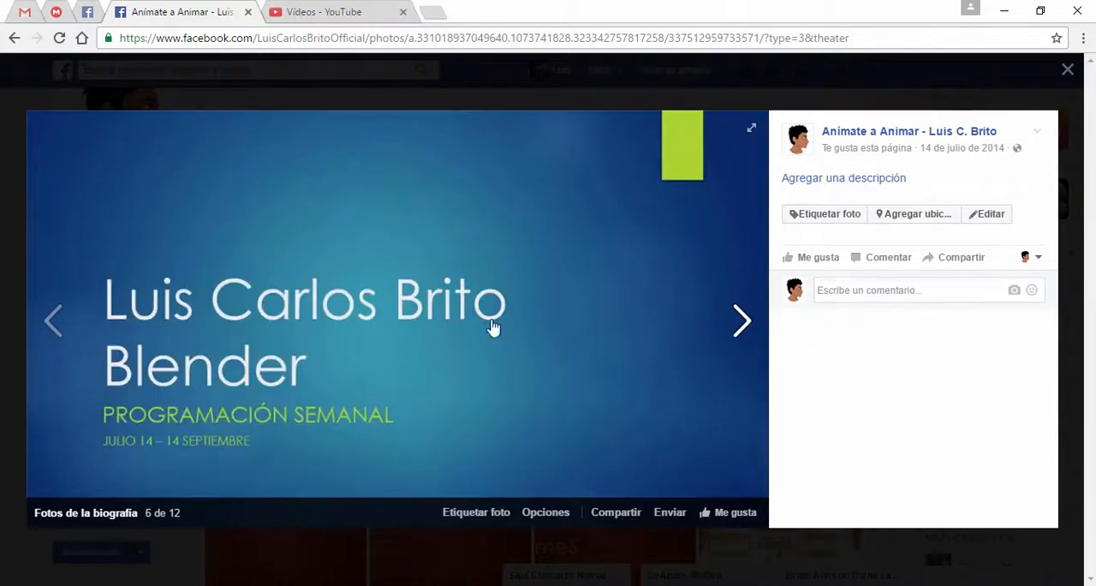
click(51, 324)
click(50, 321)
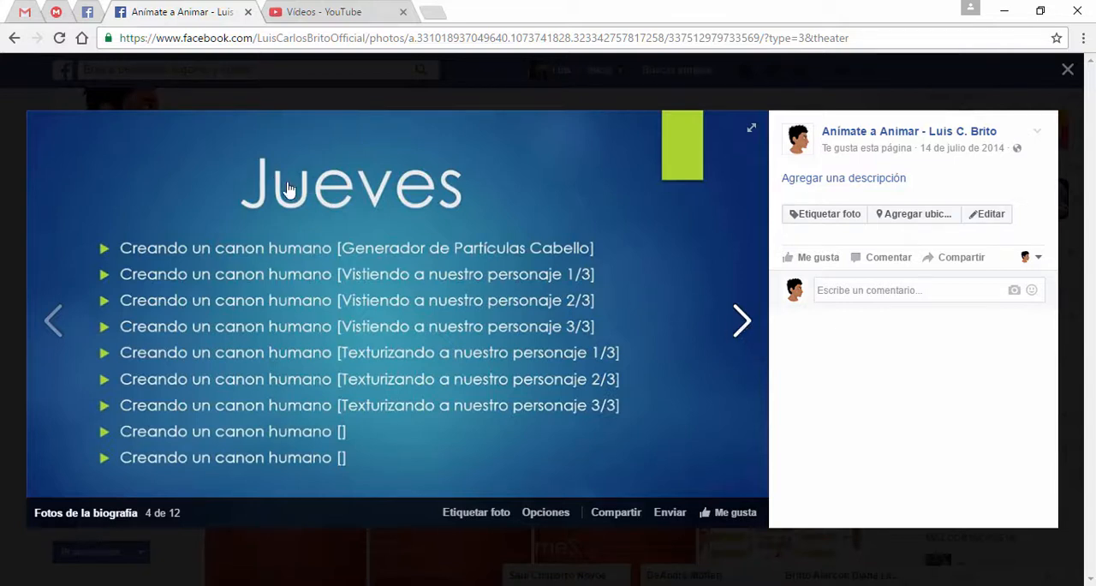
click(741, 323)
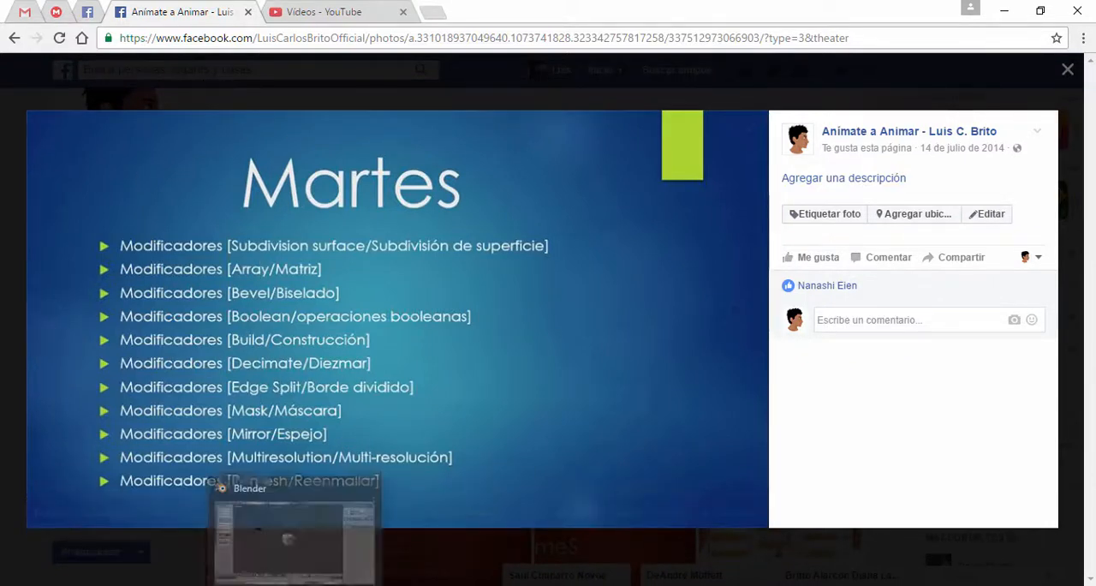
Step: Switch to Blender, look over the render and object properties, and display the cube's modifier properties
click(296, 582)
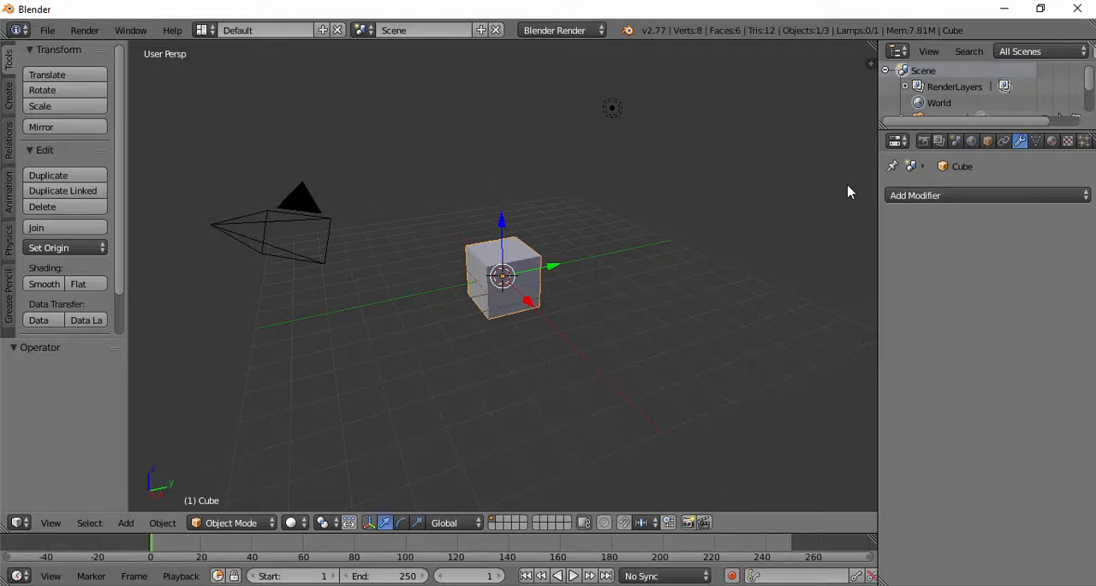
click(924, 140)
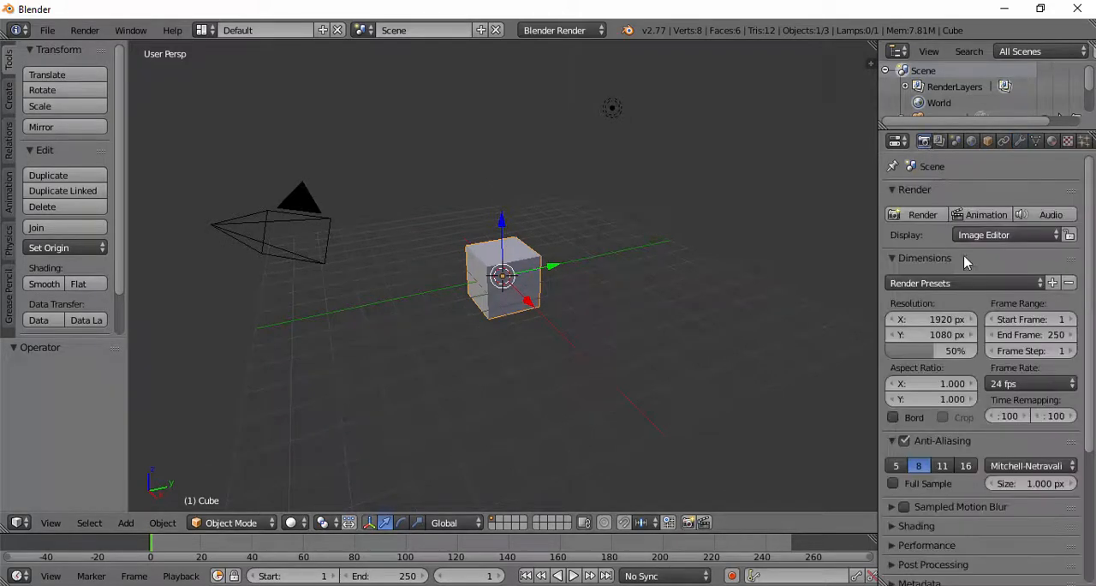
click(988, 142)
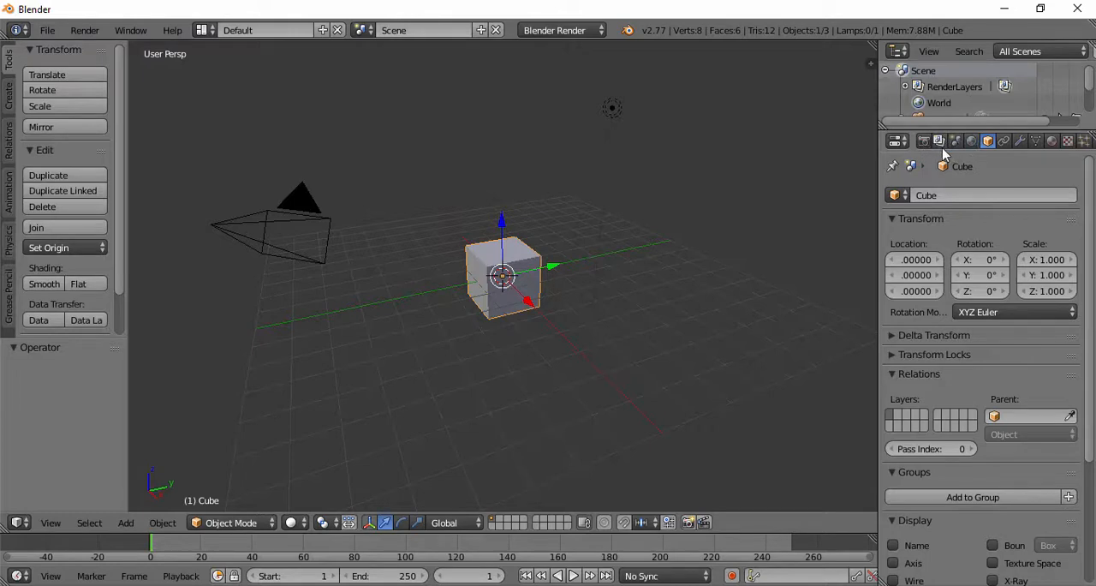
click(1021, 142)
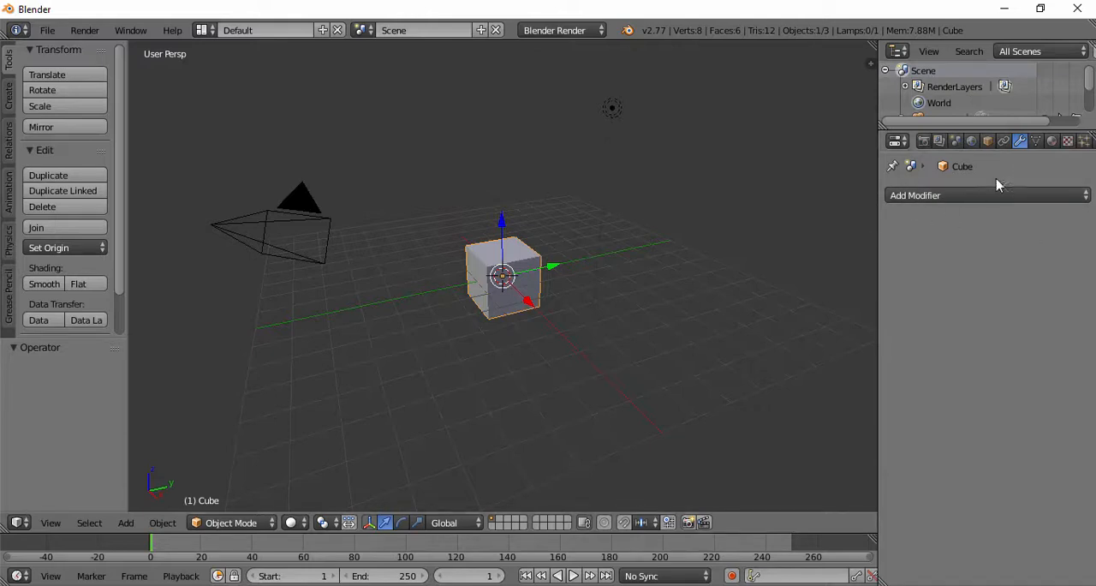
Step: Examine the available modifiers grouped under Modify, Generate, Deform and Simulate
click(939, 198)
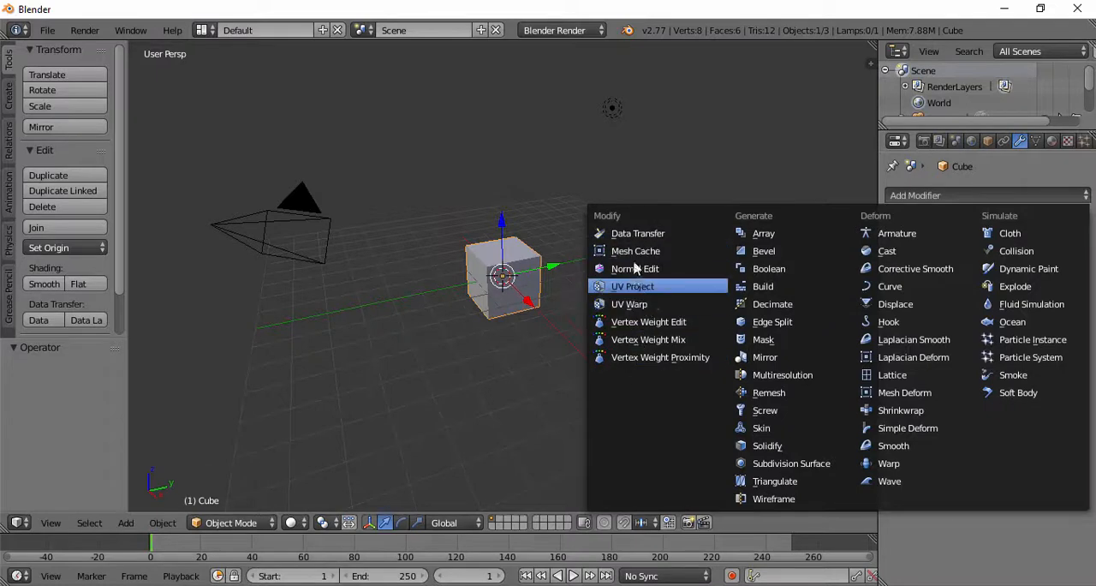
key(Escape)
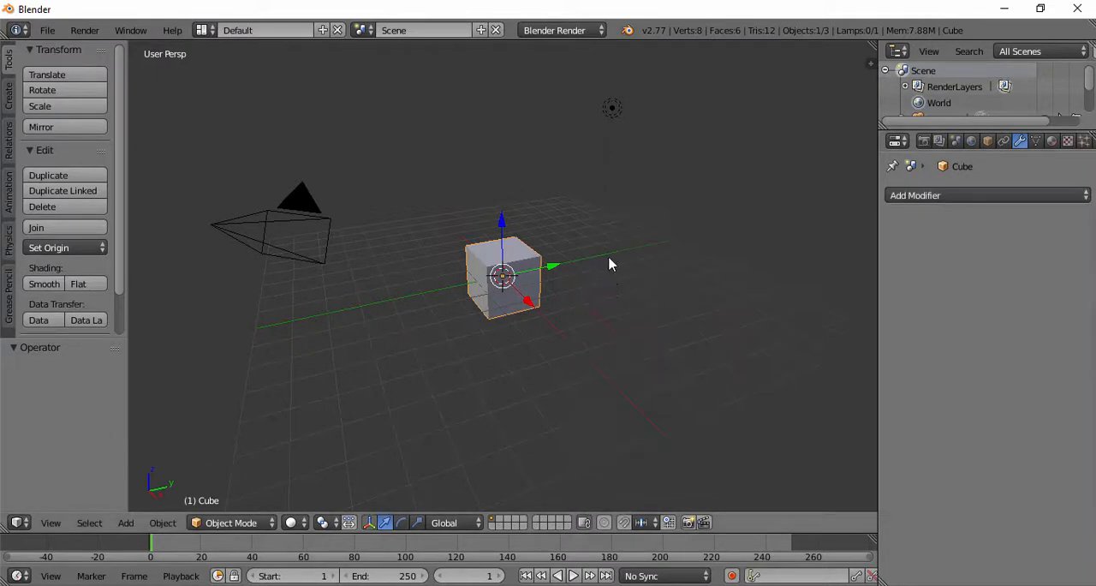
click(933, 196)
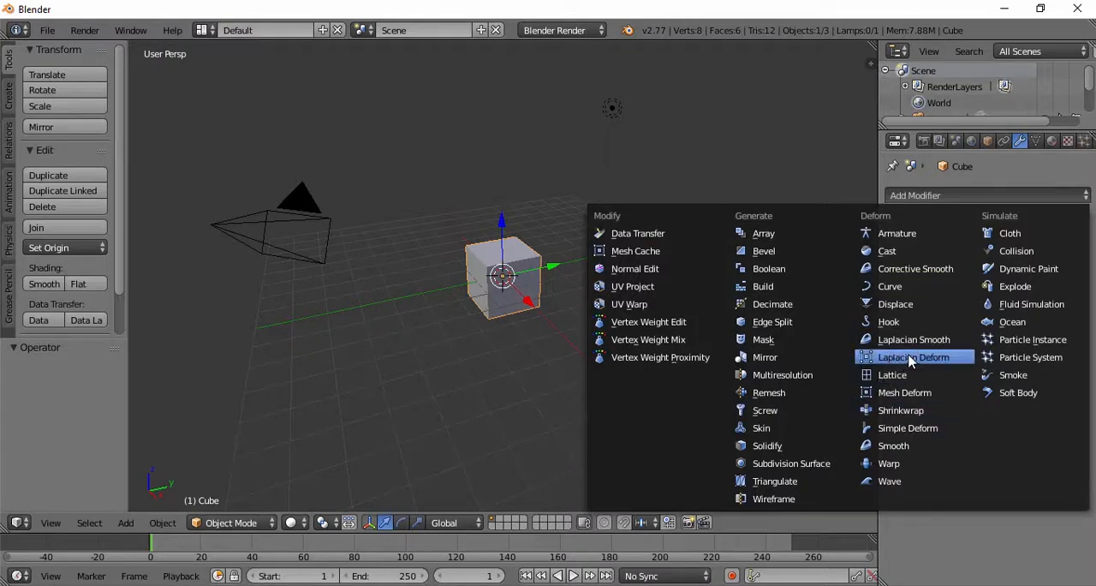
click(966, 196)
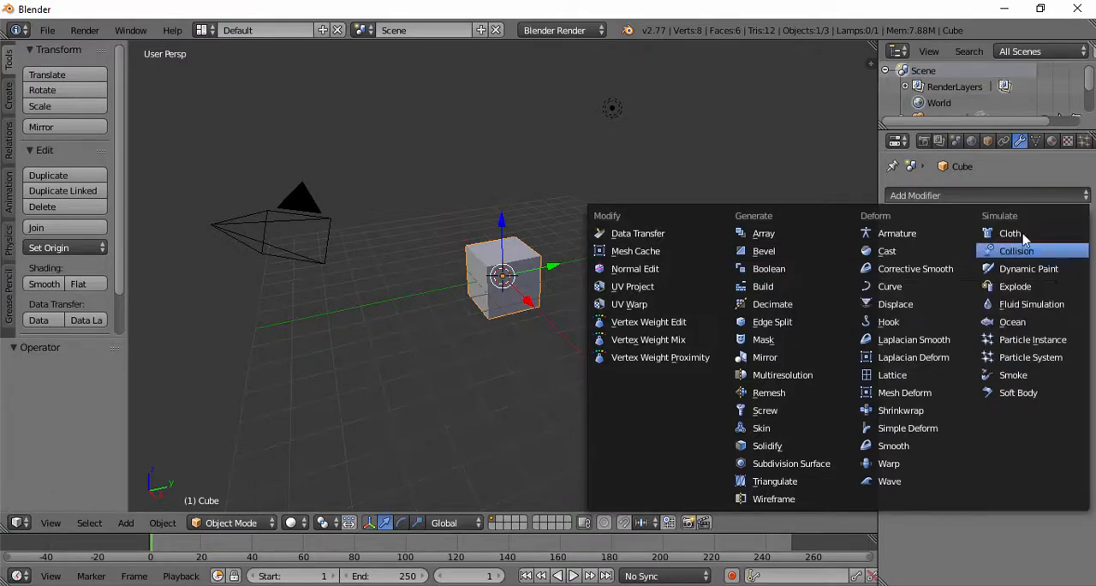
Step: Put the cube in Edit Mode and inspect its geometry up close from several sides
scroll(457, 258, up, 7)
middle_drag(457, 259, 621, 97)
key(Tab)
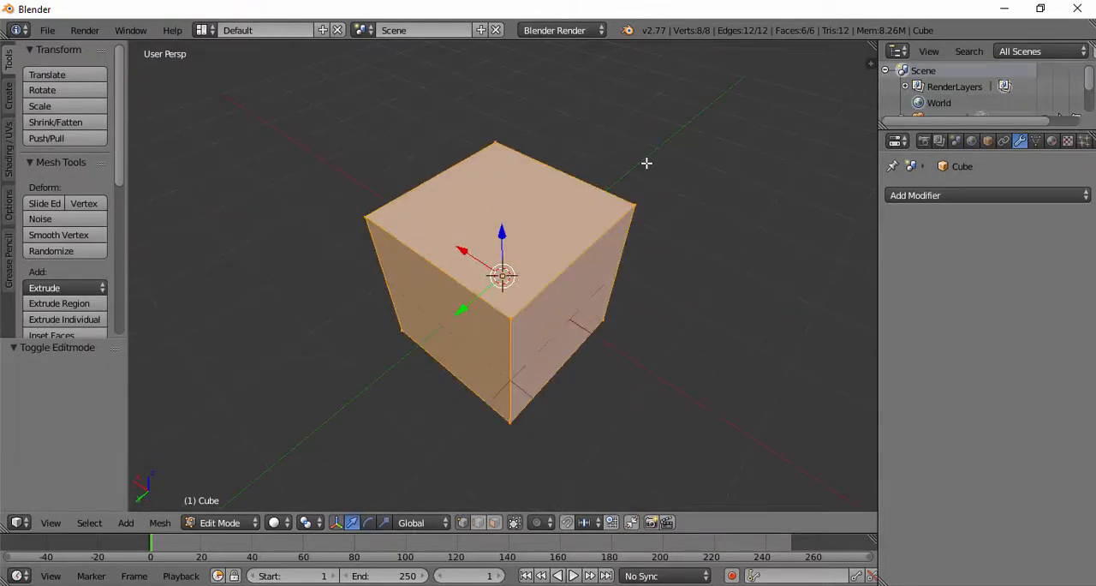
middle_drag(646, 162, 685, 57)
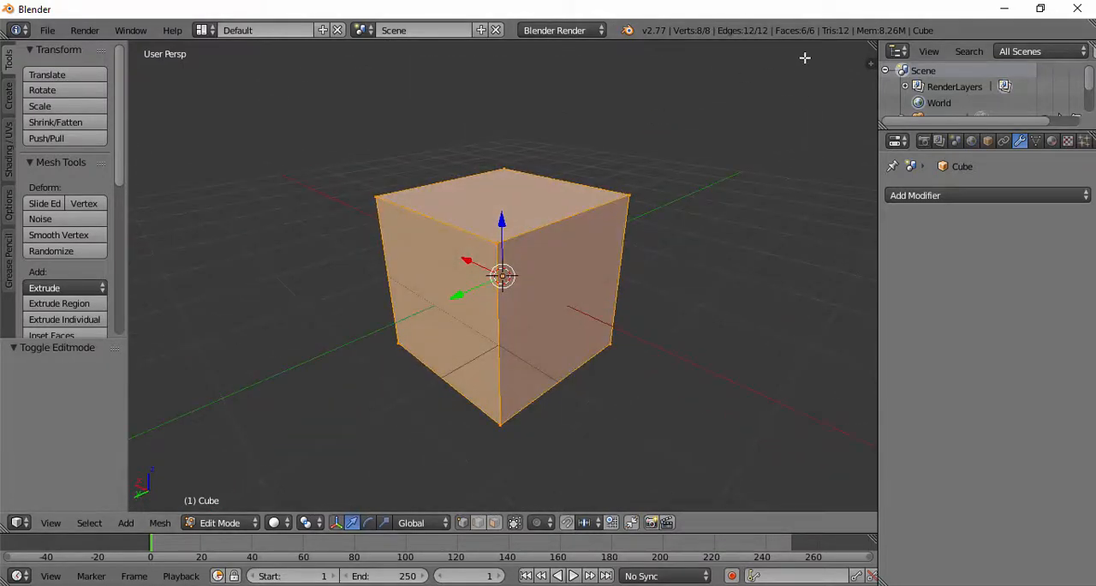
middle_drag(805, 57, 835, 54)
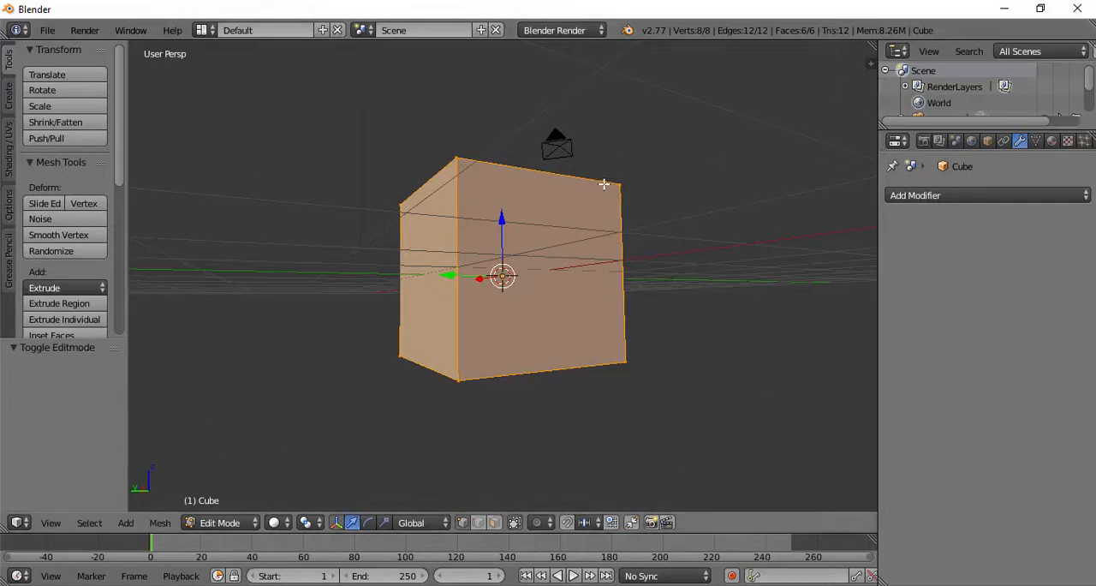
middle_drag(607, 203, 583, 196)
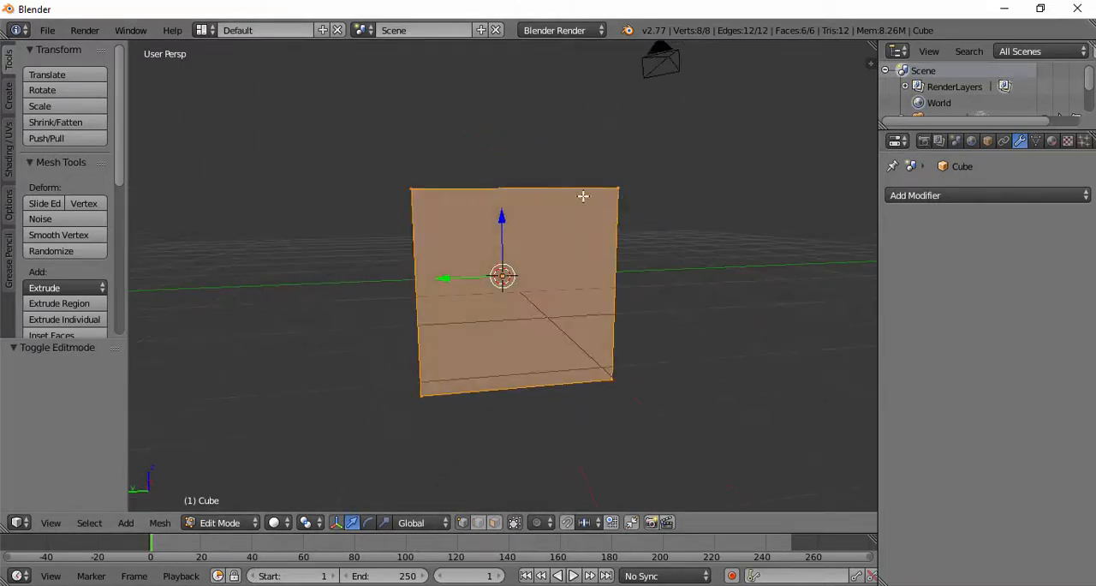
middle_drag(495, 260, 599, 197)
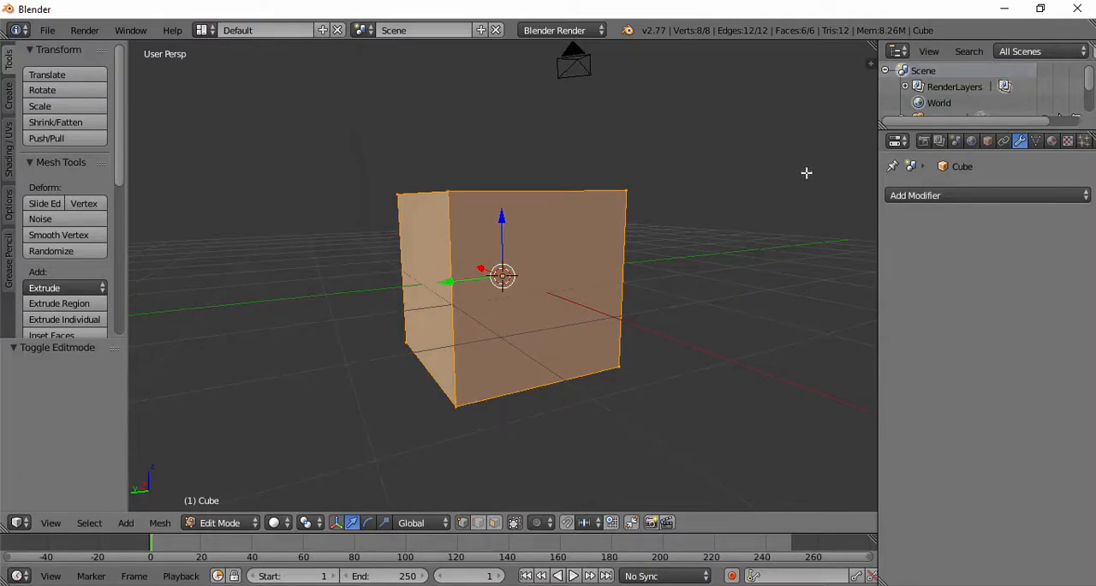
middle_drag(616, 197, 453, 200)
middle_drag(513, 283, 617, 240)
Step: Add a Subdivision Surface modifier to the cube and compare its effect in Object Mode and Edit Mode
click(980, 197)
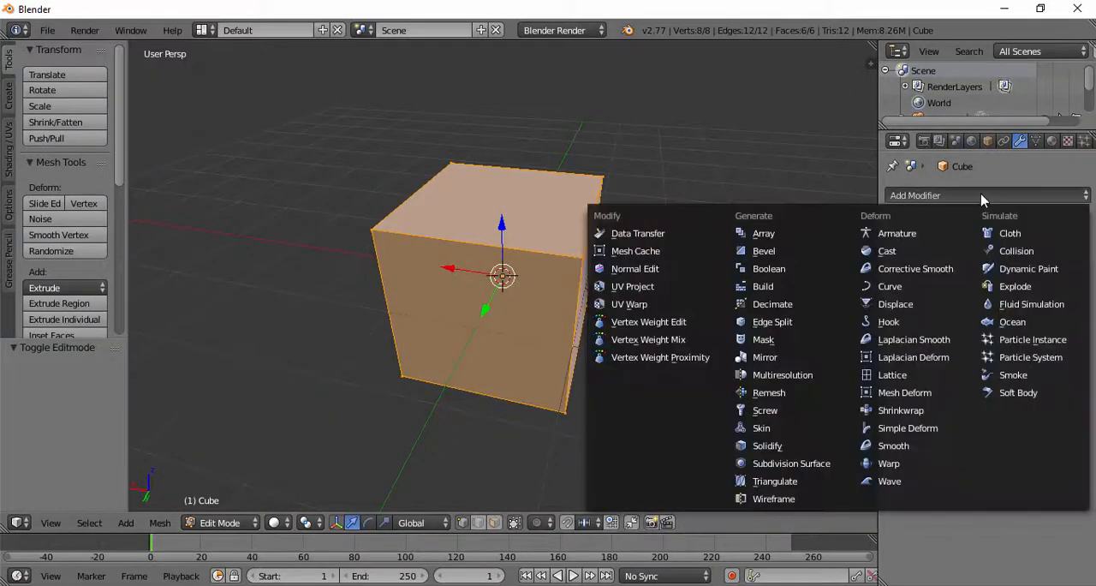
click(773, 463)
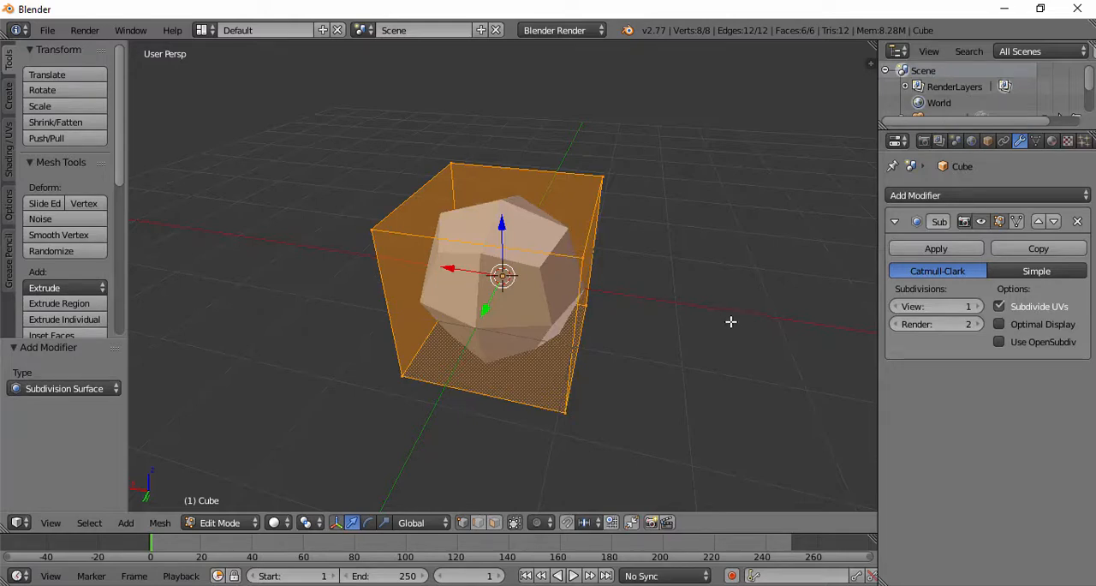
key(Tab)
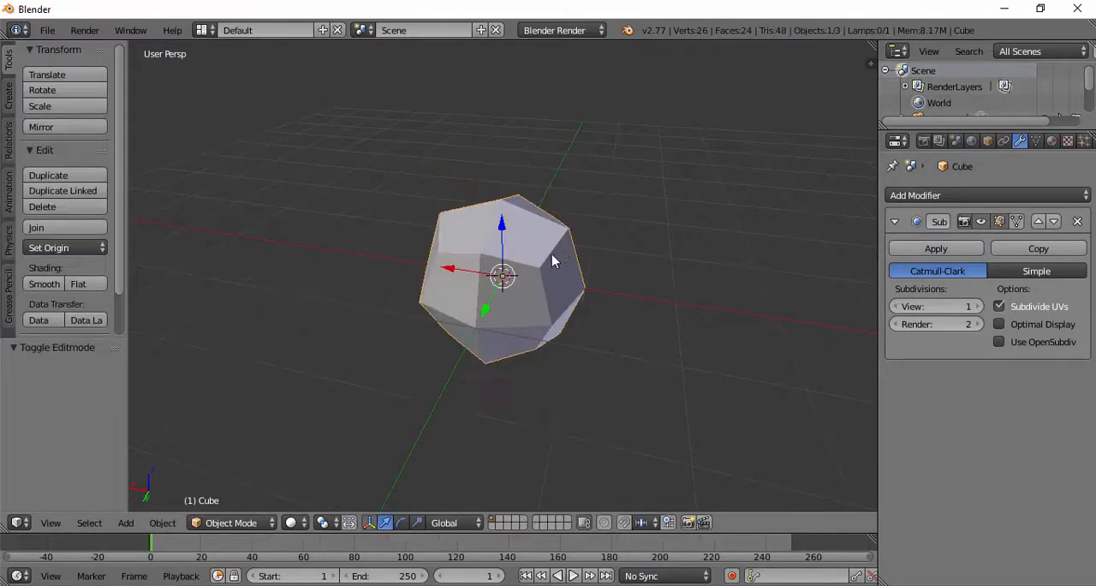
middle_drag(551, 254, 560, 291)
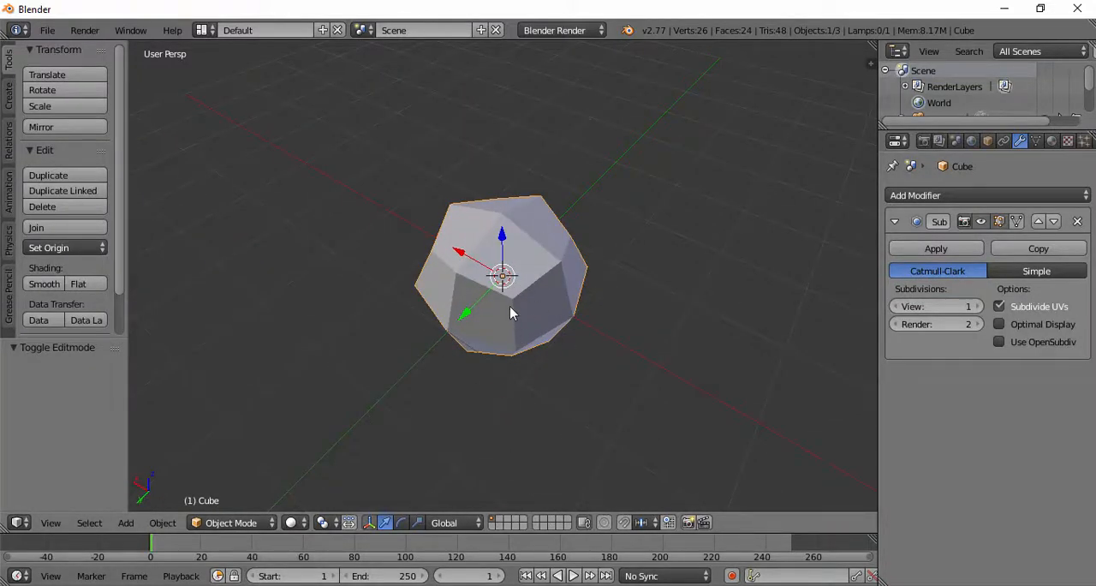
key(Tab)
middle_drag(510, 314, 486, 240)
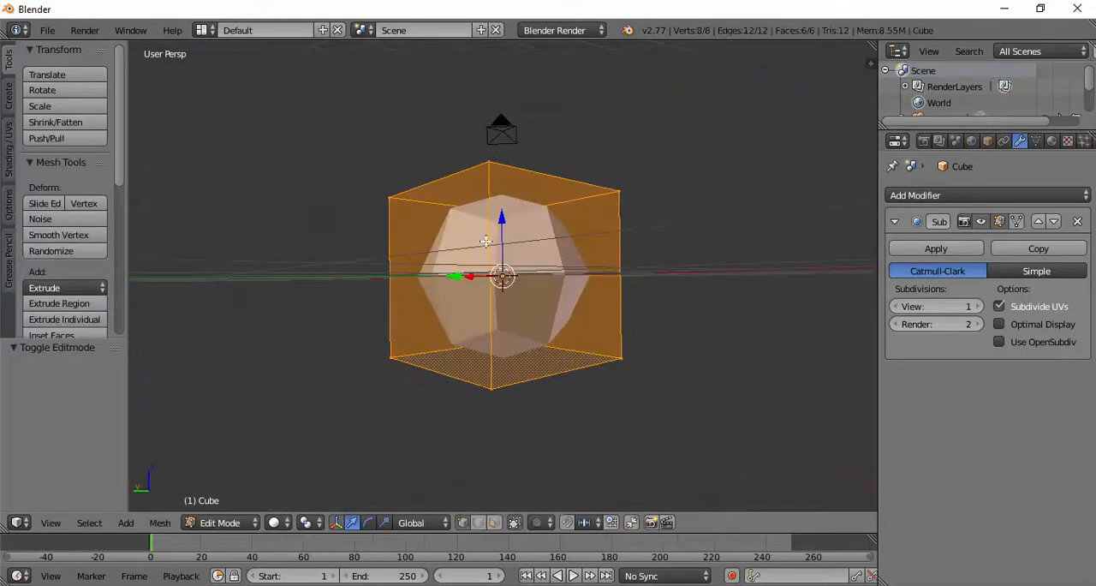
middle_drag(519, 172, 518, 231)
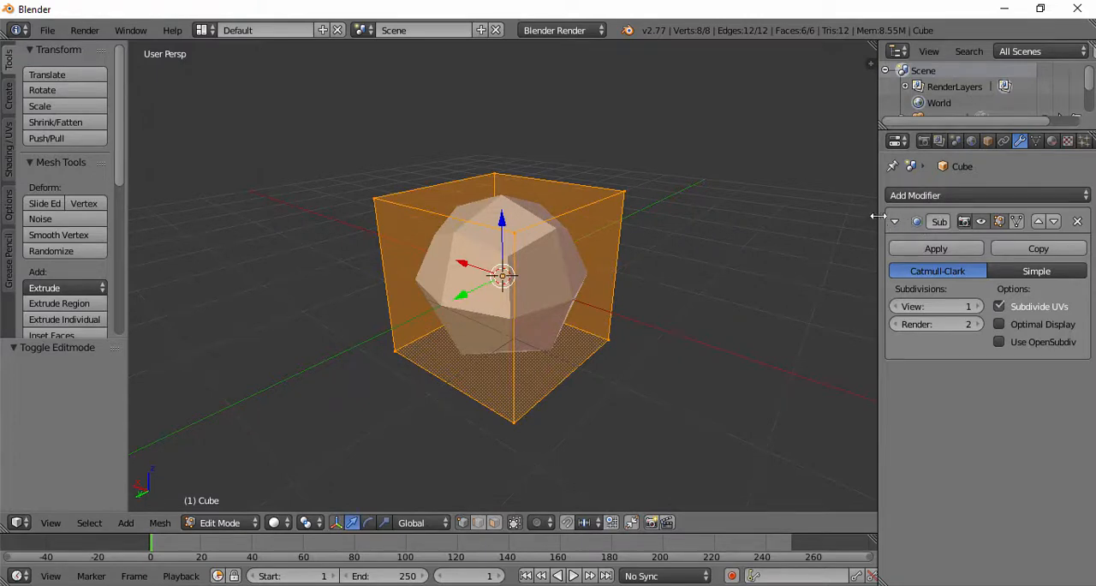
Step: Widen the Properties editor to fit the Subsurf modifier's full header, keeping the modifier's name
drag(878, 224, 778, 224)
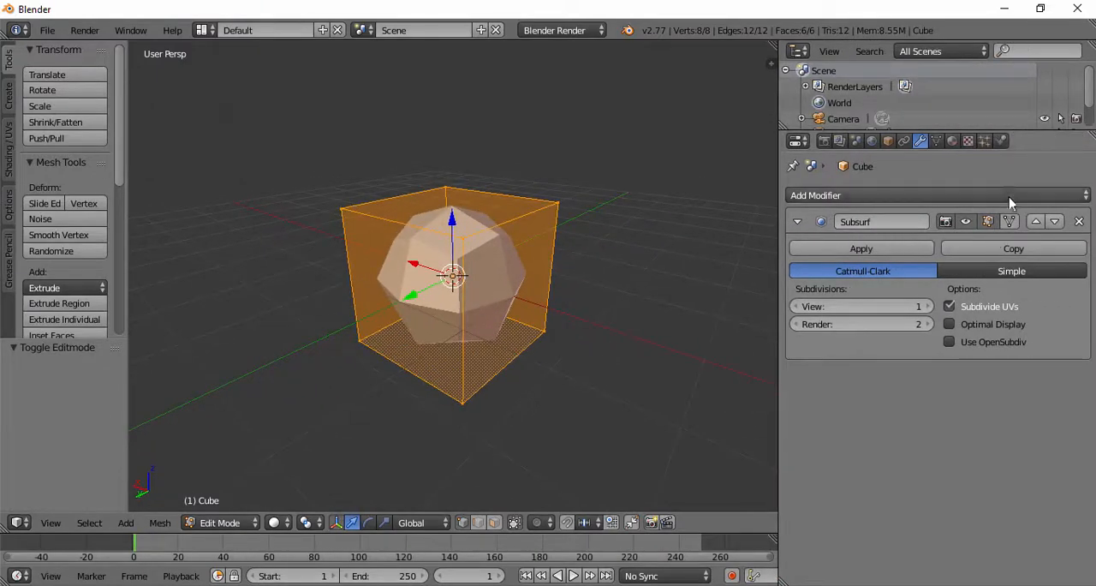
click(894, 219)
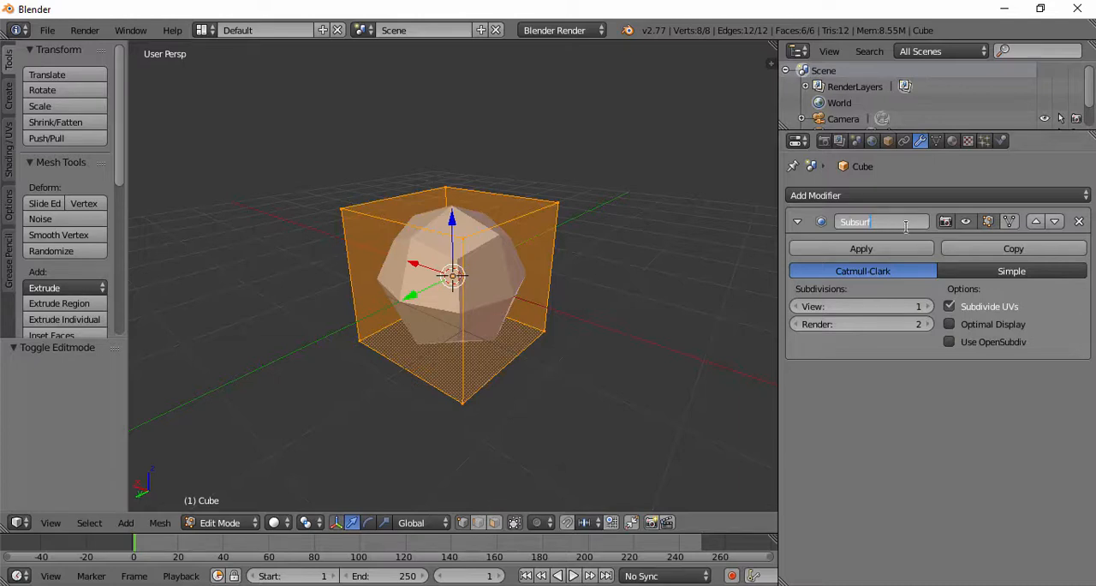
click(949, 206)
Step: Try the Subsurf modifier's Edit Mode display off and on, comparing the cube in Edit Mode and Object Mode
click(965, 222)
middle_drag(531, 249, 522, 255)
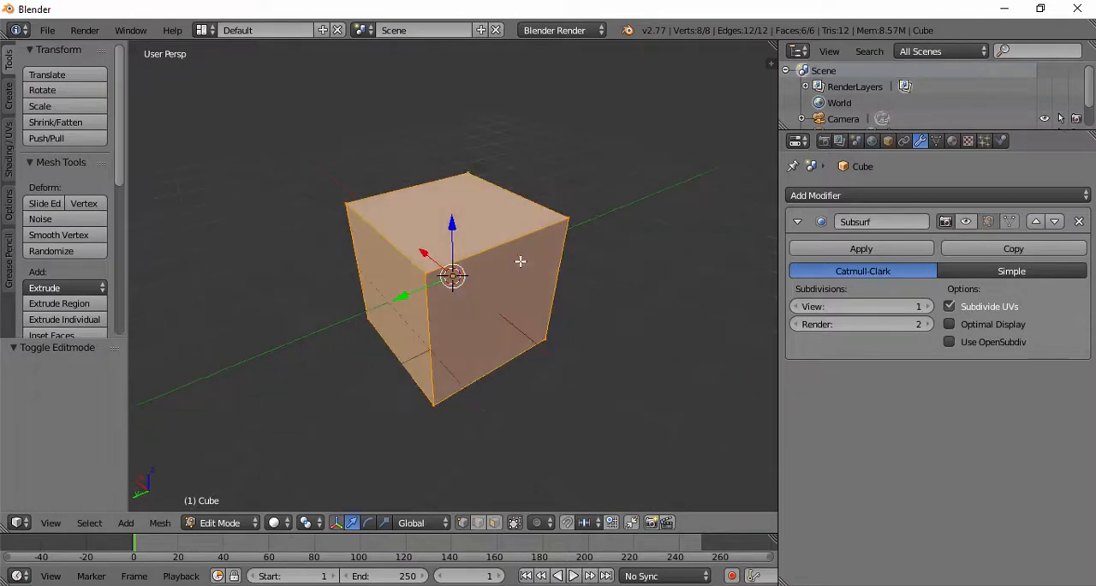
click(987, 222)
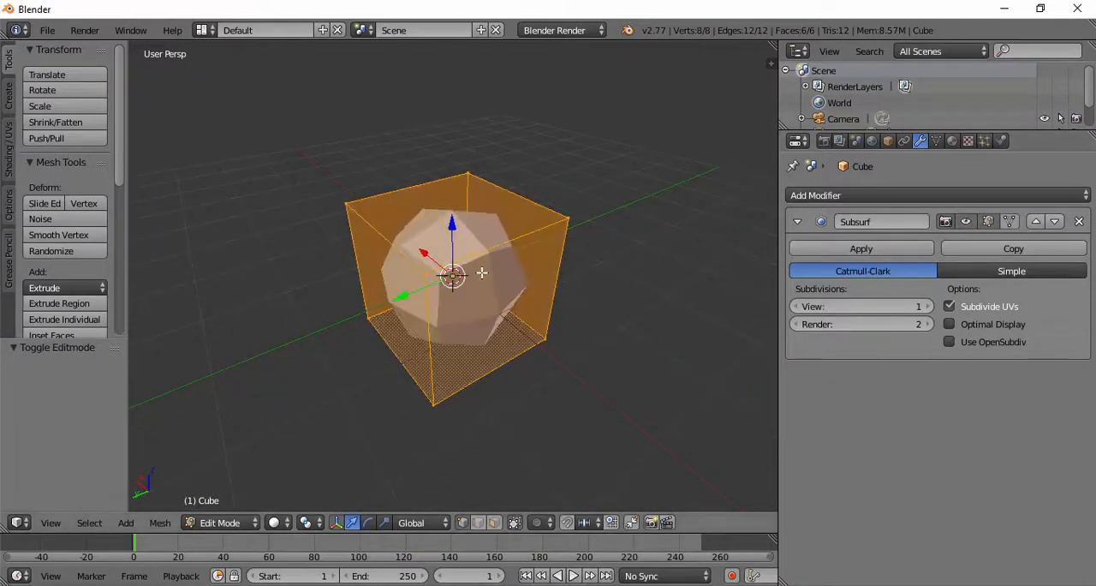
click(990, 222)
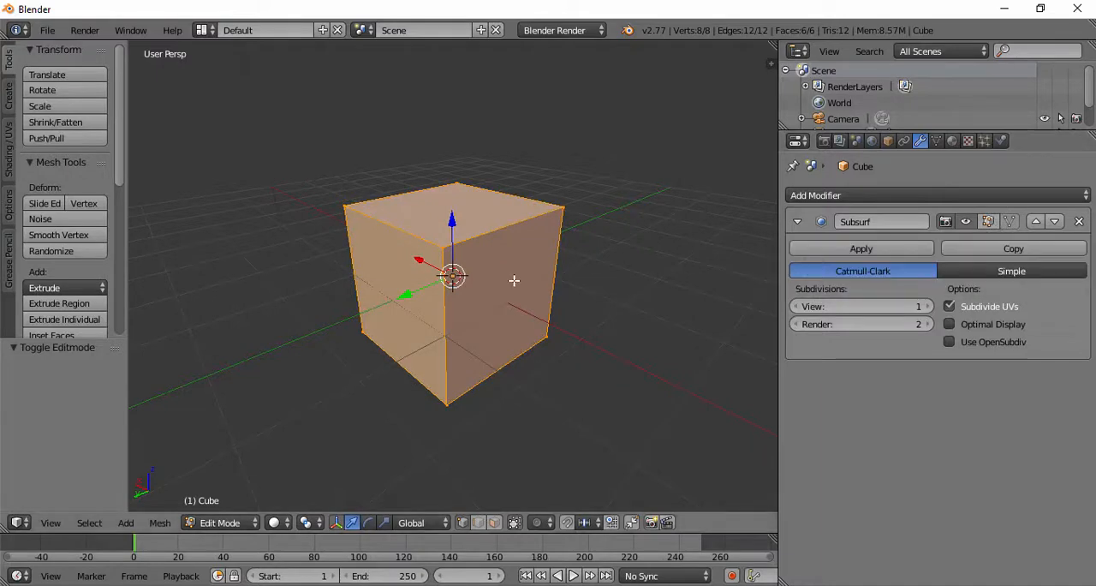
click(988, 222)
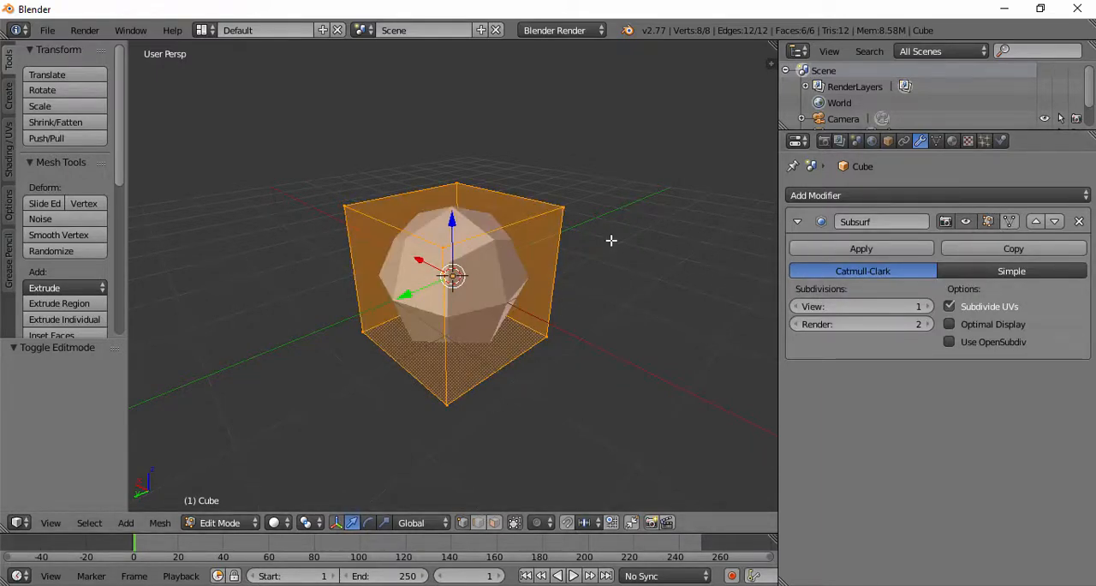
key(Tab)
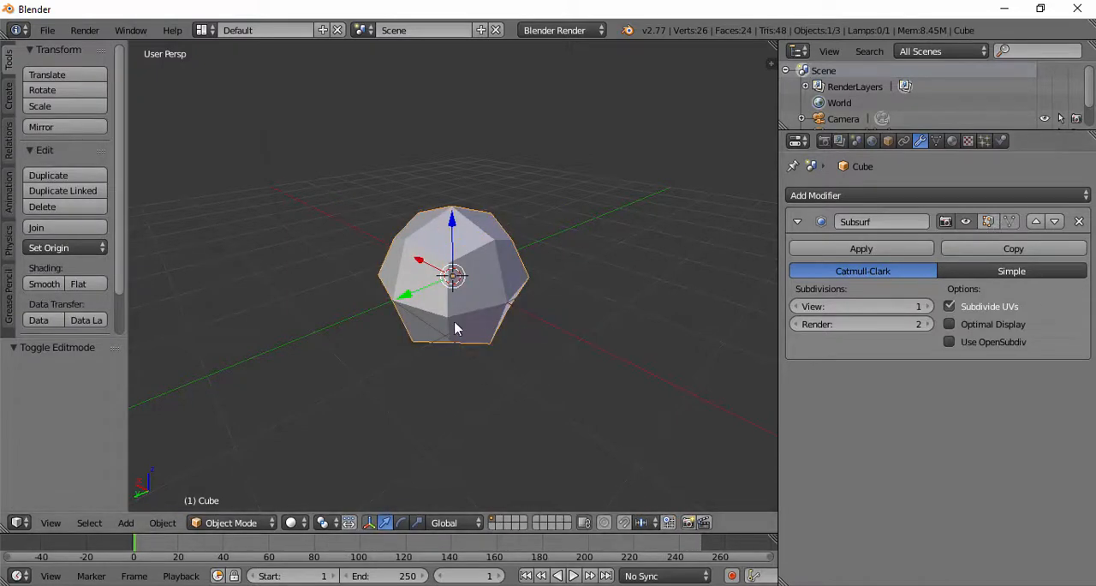
key(Tab)
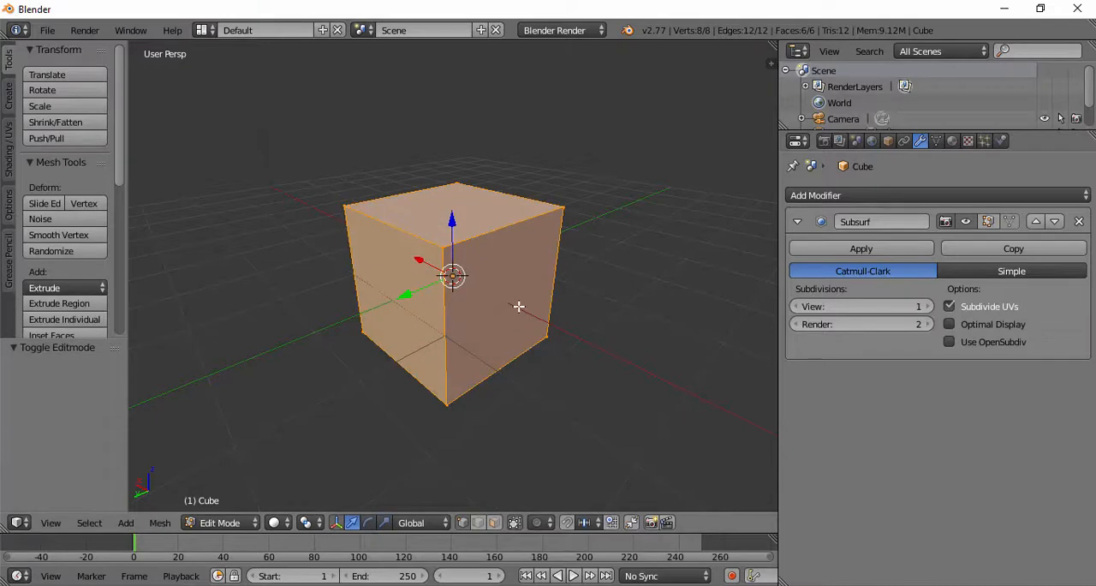
click(988, 222)
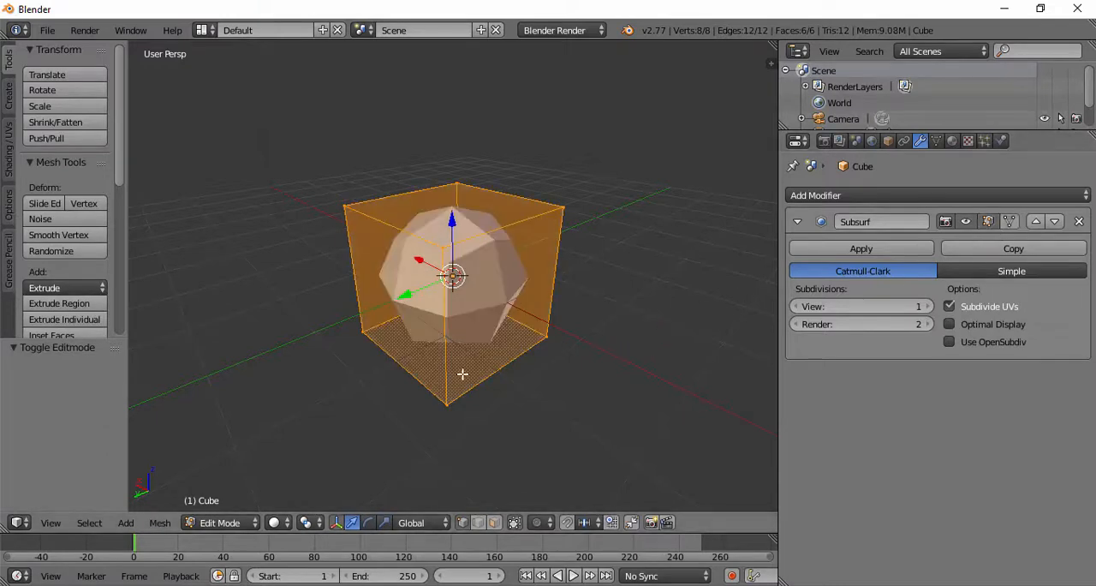
Step: Fit the cube's edit cage to the Subsurf modifier's result and check it in both Edit Mode and Object Mode
click(1009, 222)
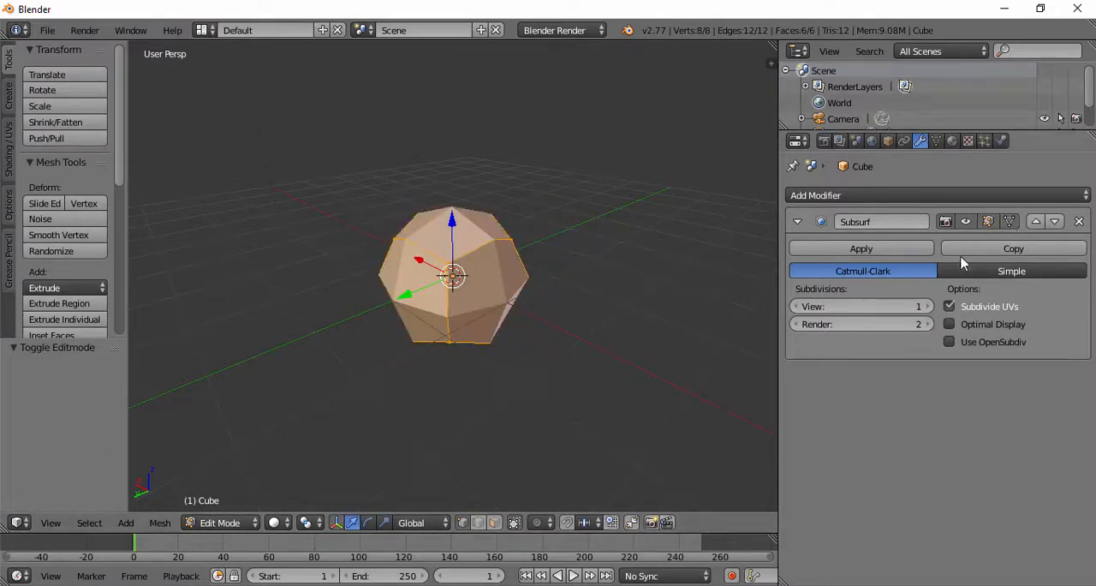
middle_drag(591, 274, 444, 245)
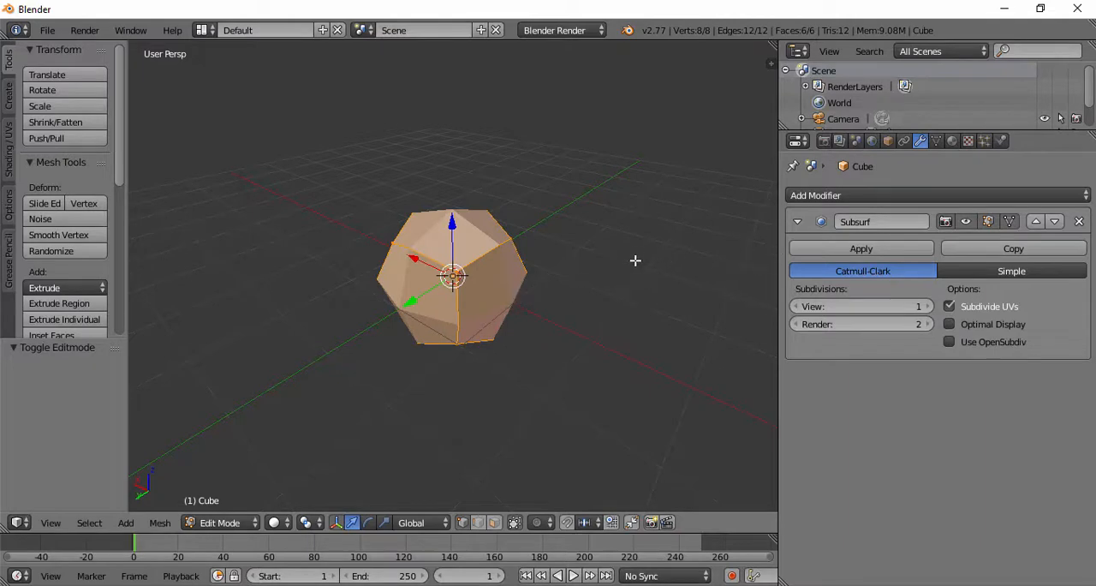
key(Tab)
key(Tab)
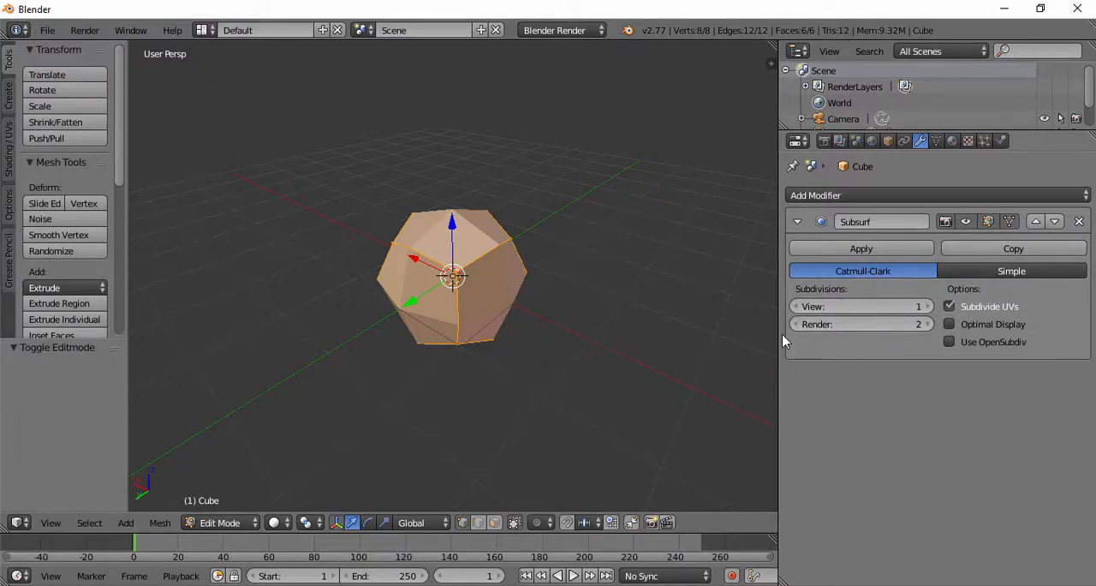
Step: Try the Simple subdivision type on the Subsurf modifier, compare it with Catmull-Clark, and return to Catmull-Clark
click(995, 273)
click(891, 273)
click(959, 272)
click(896, 274)
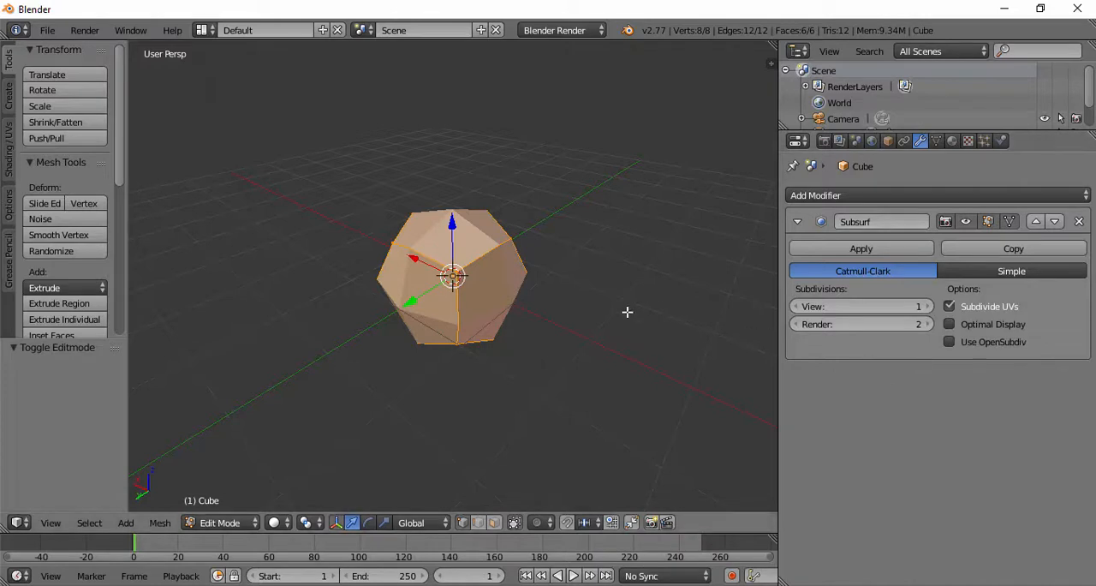
Step: Turn off fitting the edit cage to the Subsurf modifier's result and inspect the original cube cage around the subdivided mesh
key(Tab)
key(Tab)
click(1013, 223)
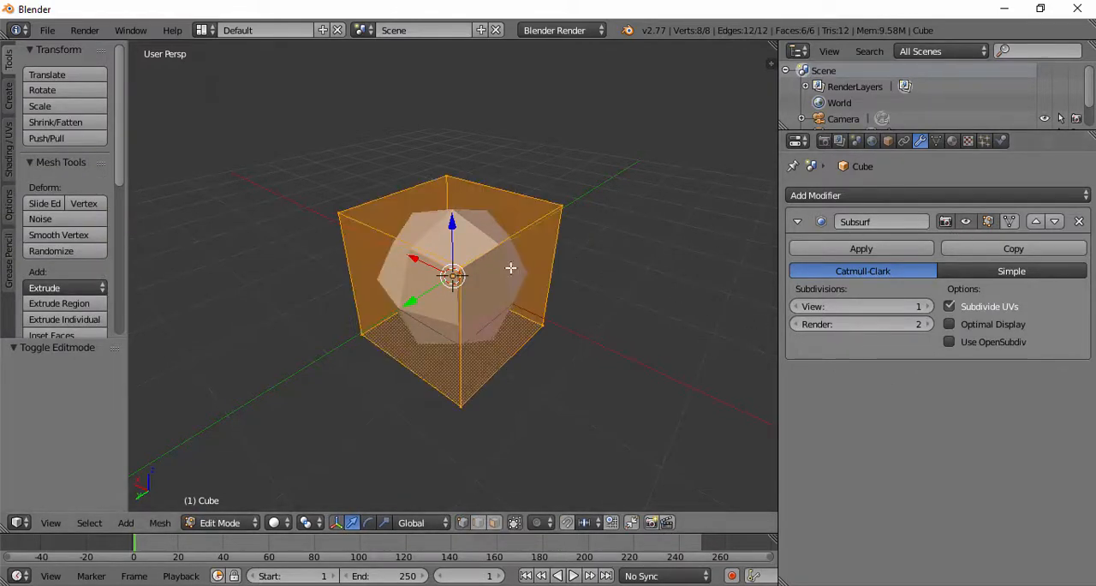
middle_drag(509, 269, 406, 292)
scroll(544, 294, up, 2)
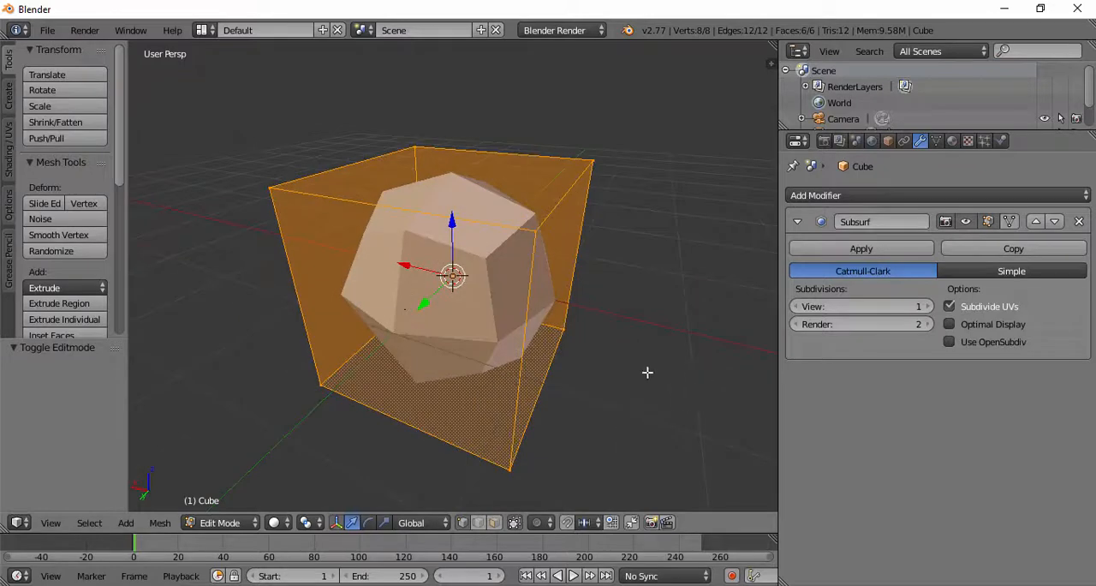
middle_drag(648, 372, 379, 422)
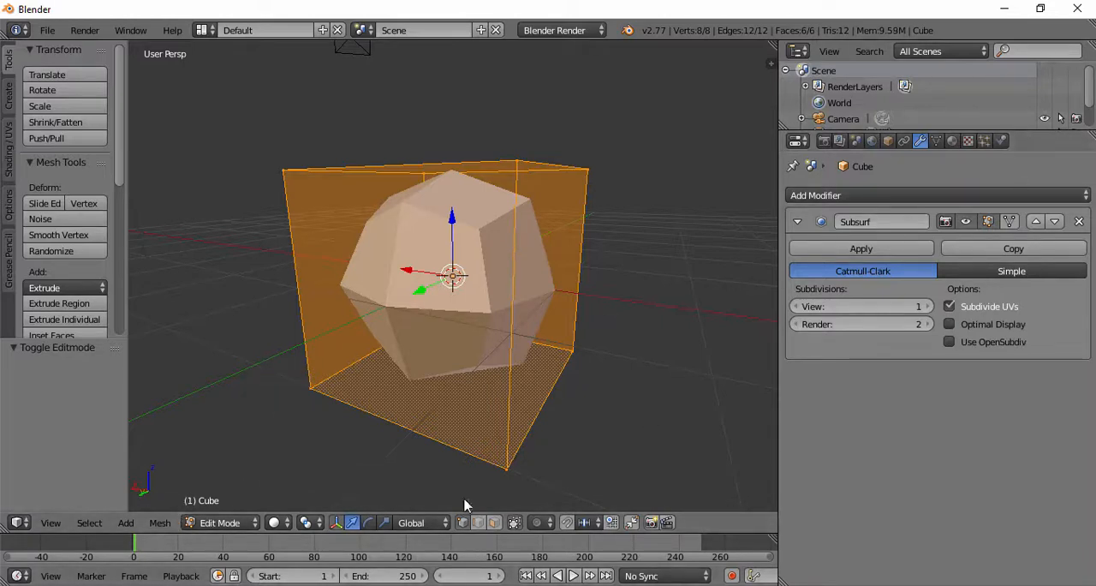
click(160, 523)
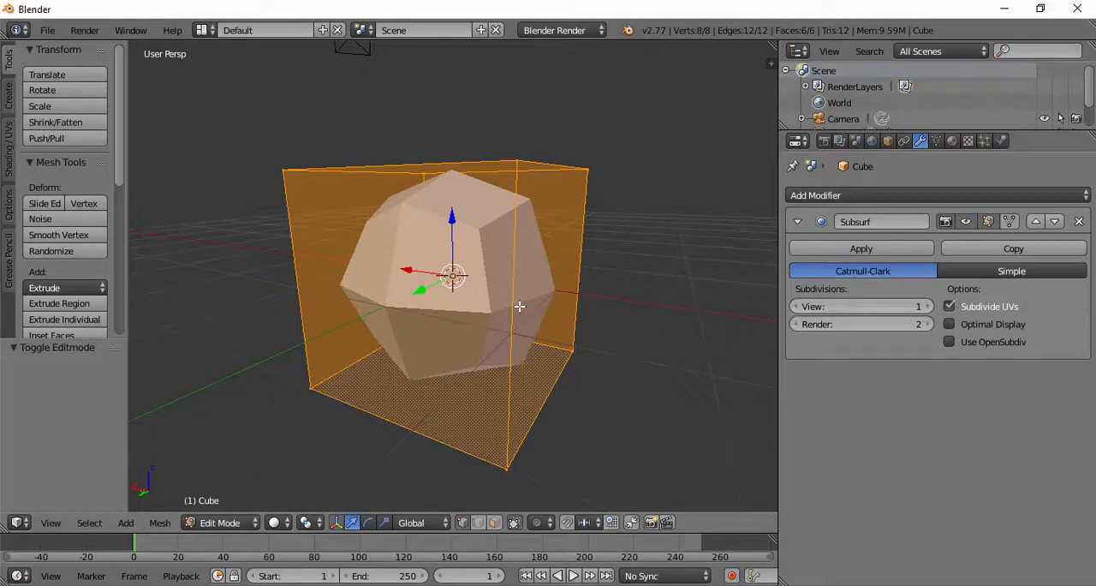
middle_drag(442, 205, 339, 244)
middle_drag(250, 212, 261, 185)
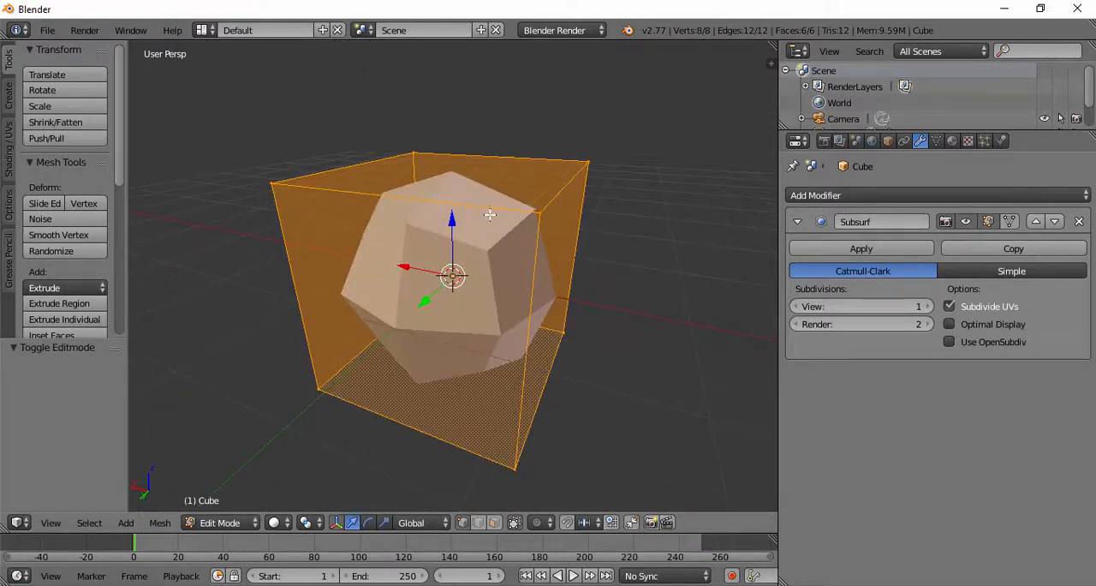
Step: Select the two corner vertices of one upper cage edge and compare the cage with the subdivided mesh in Edit and Object Mode
right_click(266, 183)
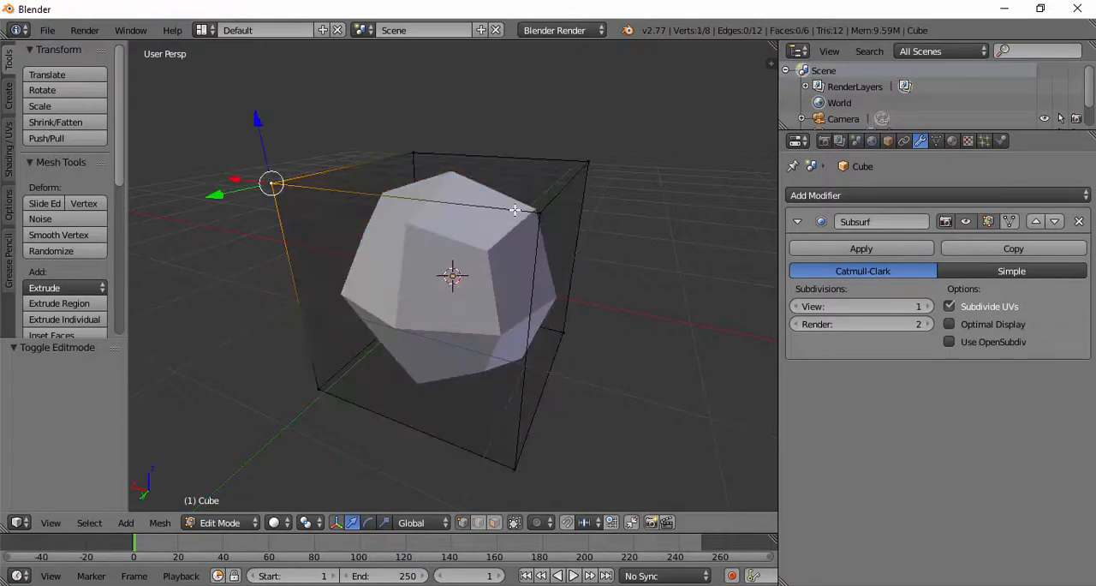
shift+right_click(516, 210)
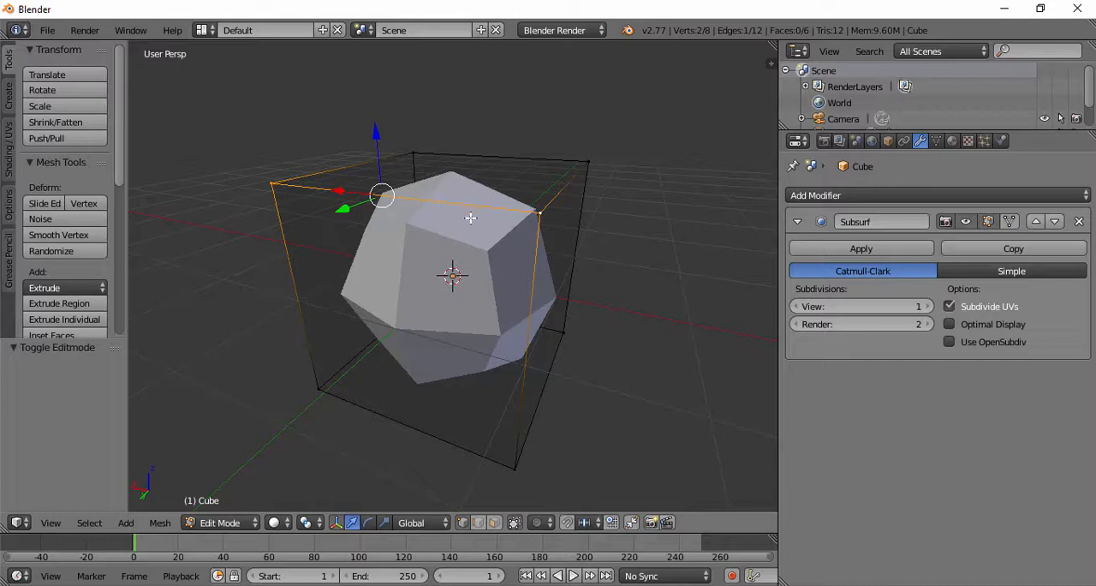
middle_drag(462, 238, 458, 344)
key(Tab)
key(Tab)
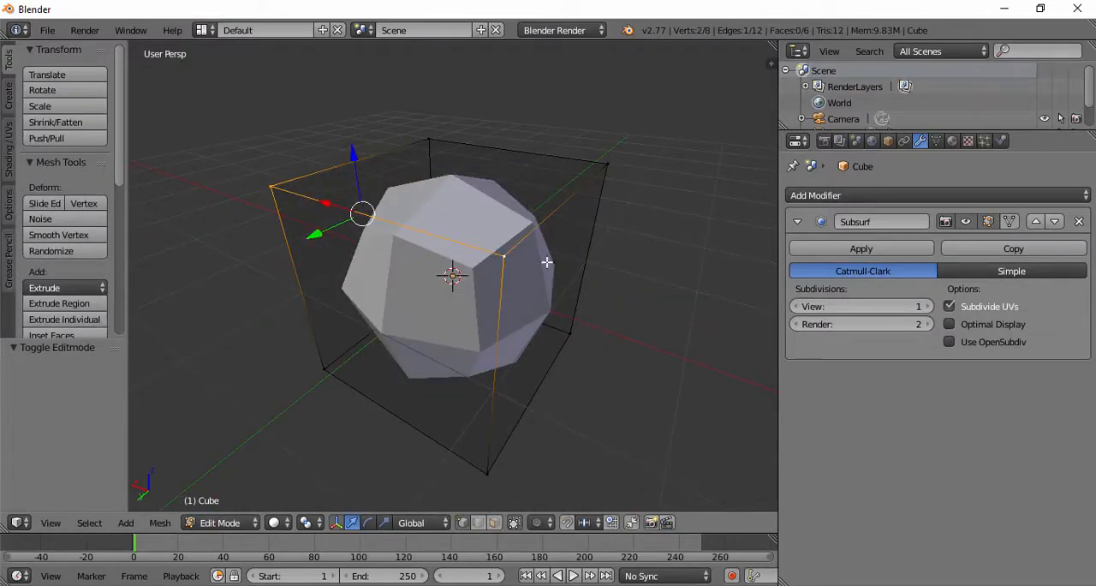
middle_drag(506, 263, 460, 338)
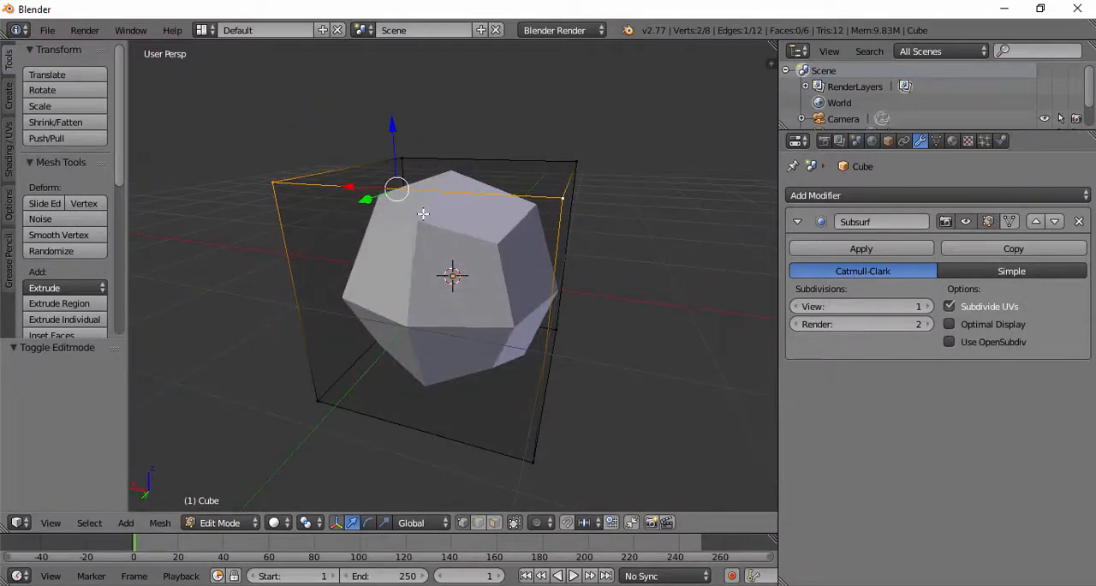
middle_drag(399, 183, 477, 232)
scroll(485, 219, up, 2)
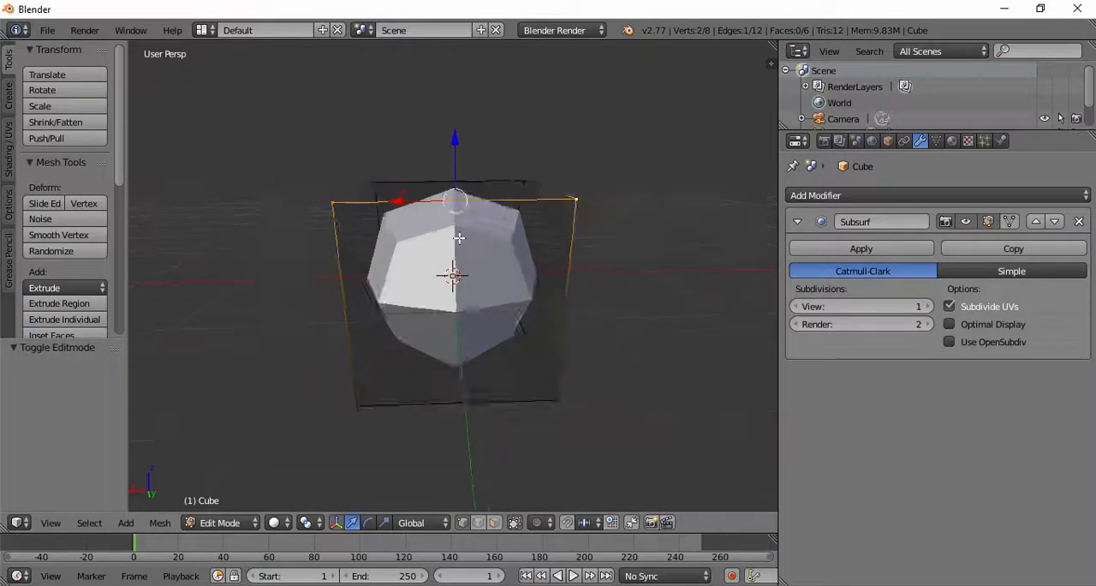
Step: Select the front face's corner vertices one at a time, finishing on a lower corner, and compare Edit Mode with Object Mode
right_click(237, 143)
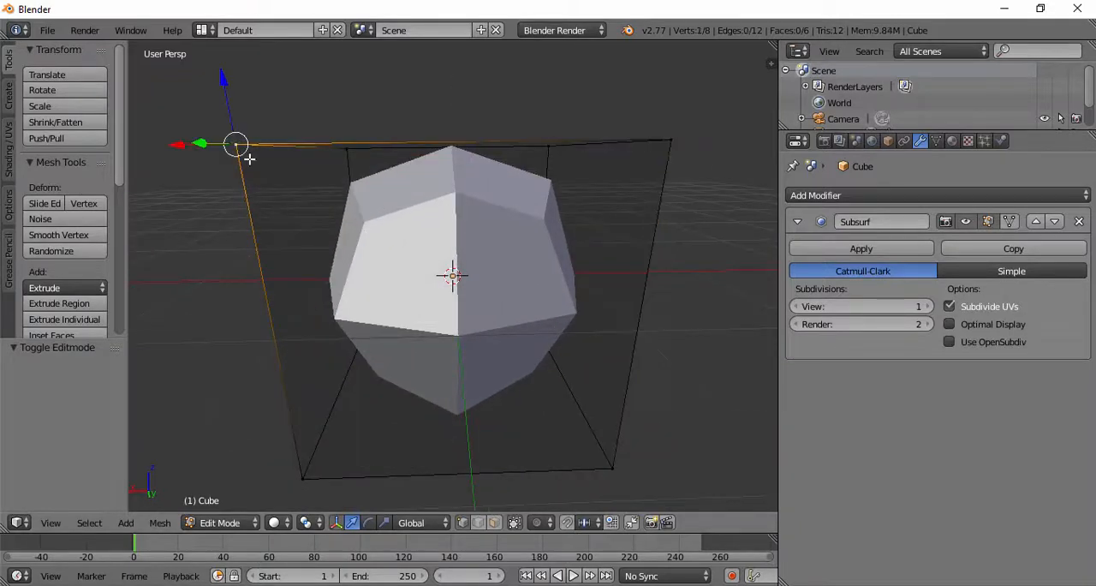
right_click(690, 146)
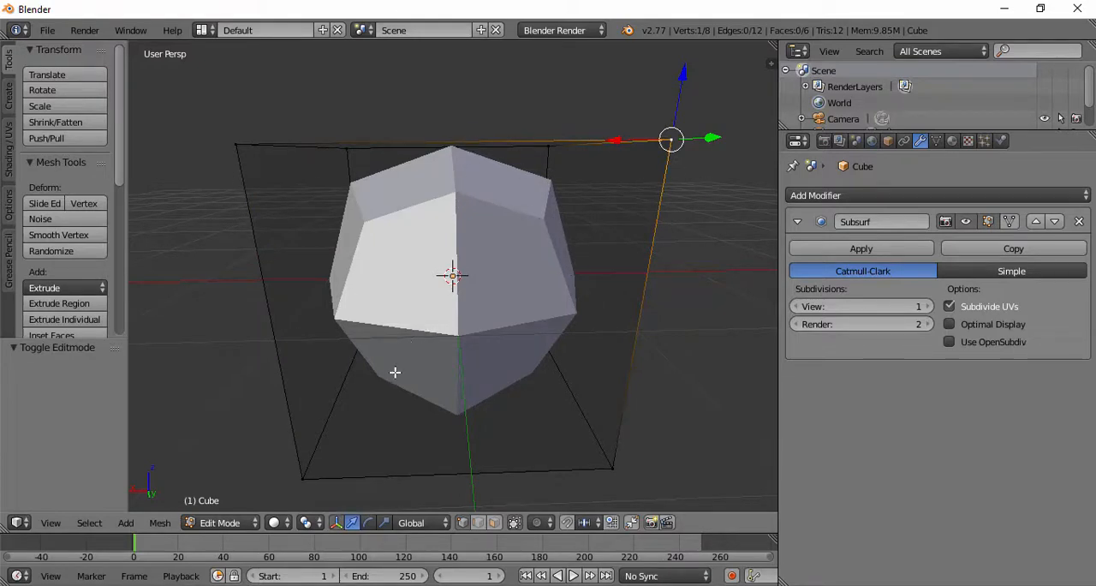
right_click(236, 137)
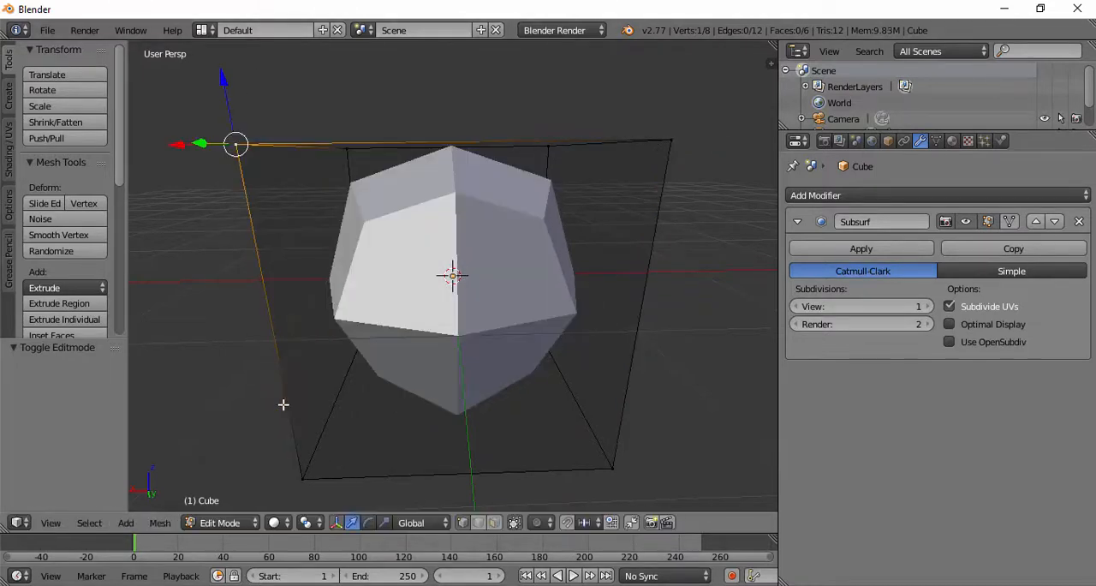
right_click(291, 469)
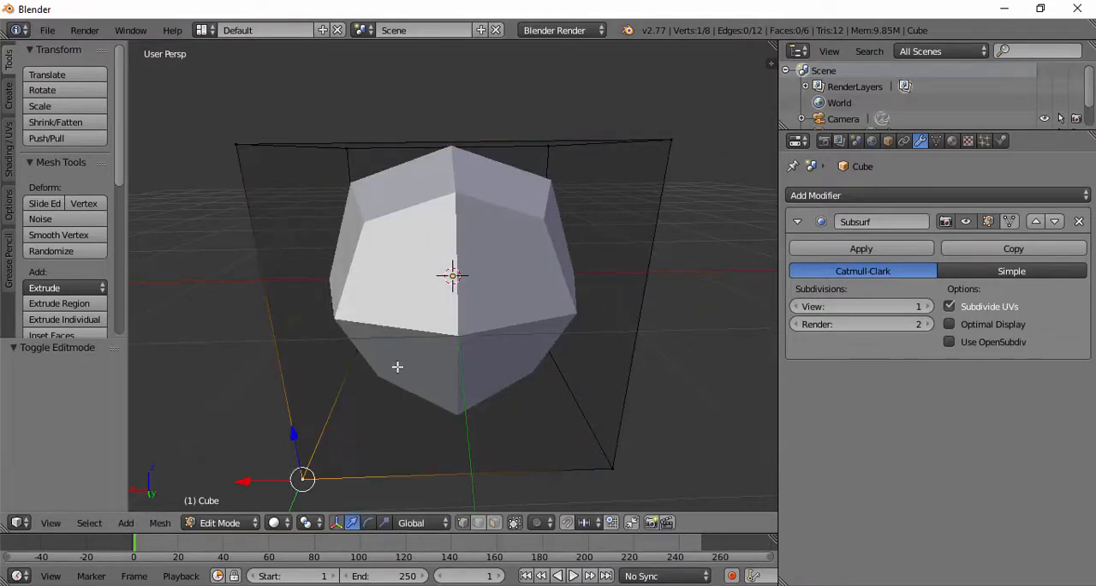
right_click(638, 177)
right_click(631, 449)
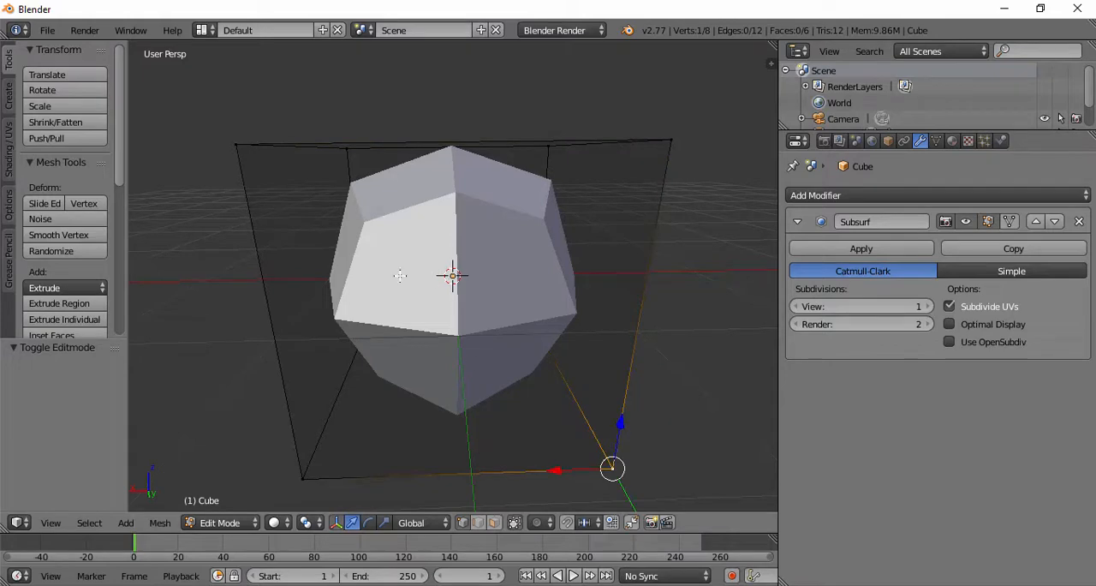
middle_drag(457, 339, 528, 289)
key(Tab)
key(Tab)
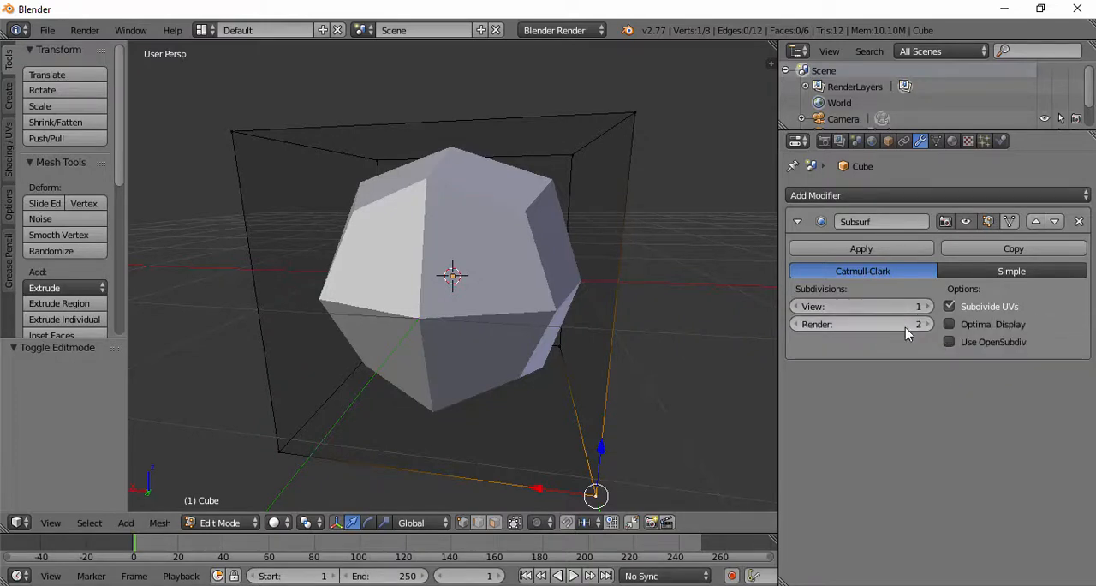
Step: Set the Subsurf modifier's View and Render subdivisions to 2 and select an upper front corner vertex of the cage
click(800, 325)
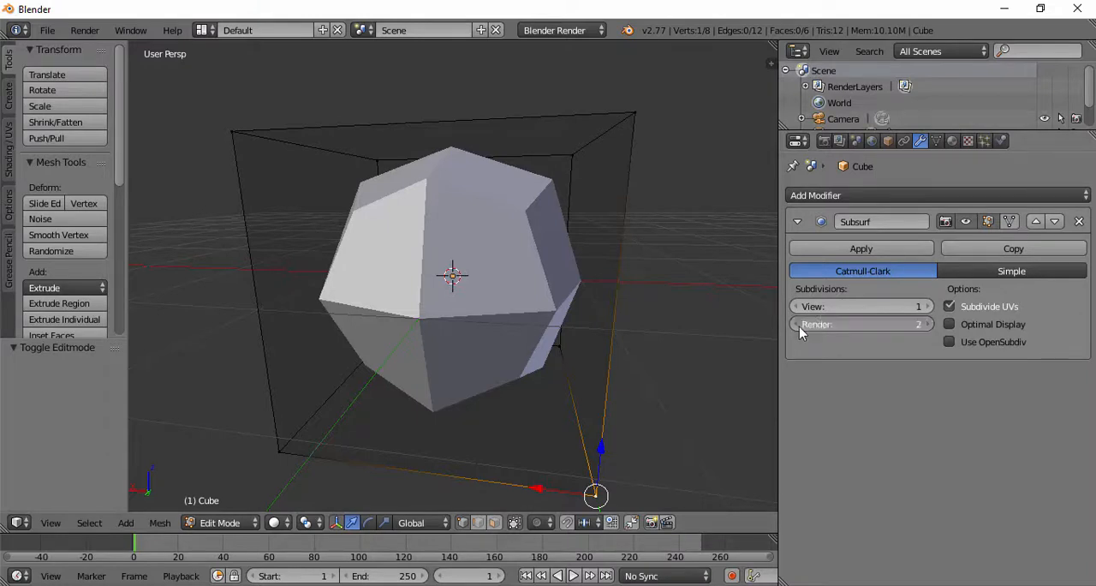
click(928, 325)
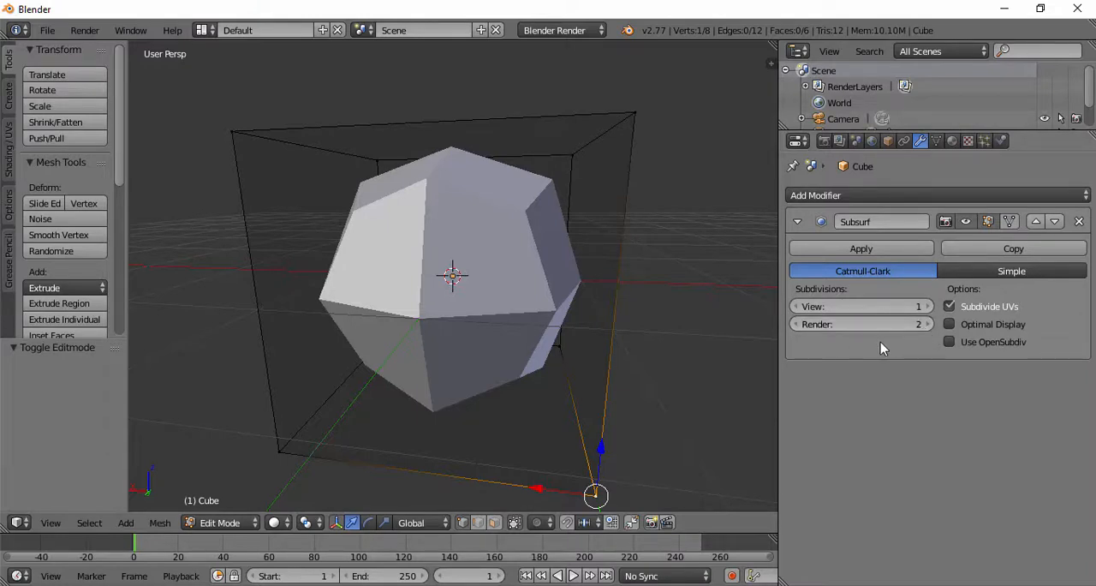
click(928, 307)
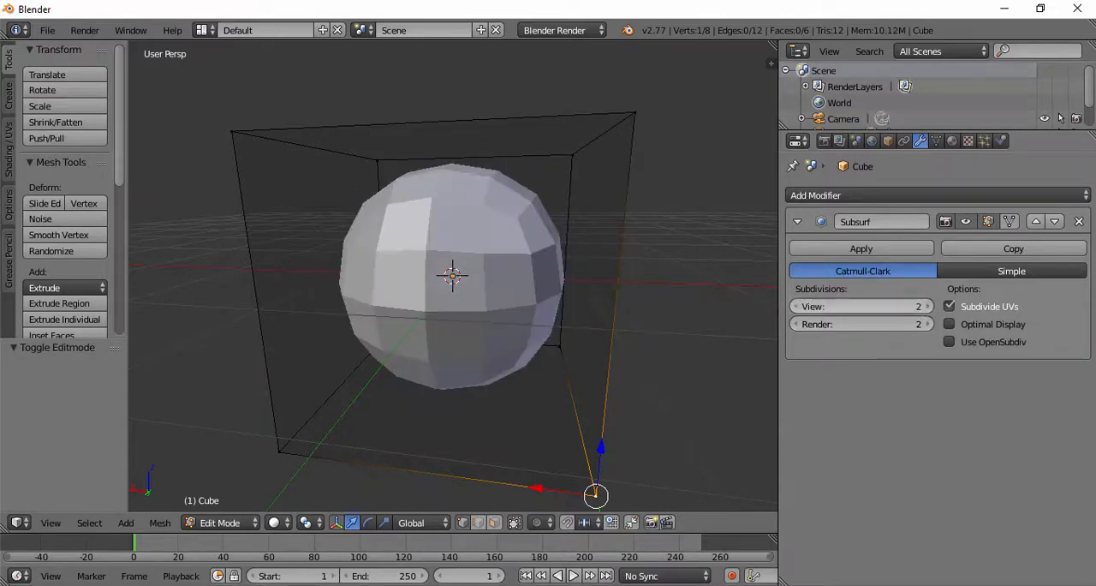
middle_drag(553, 253, 576, 269)
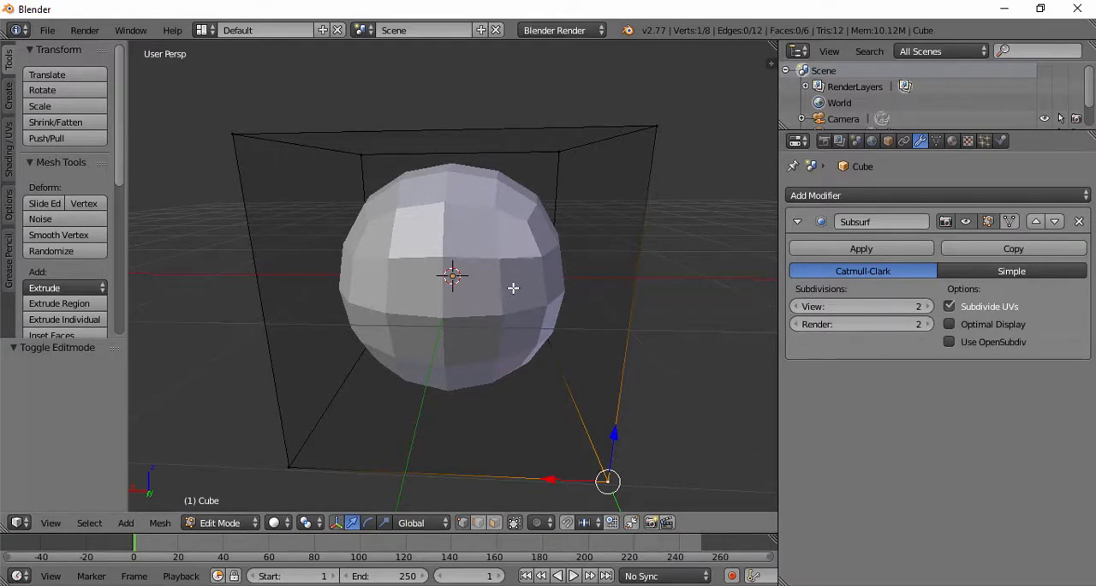
middle_drag(419, 233, 425, 238)
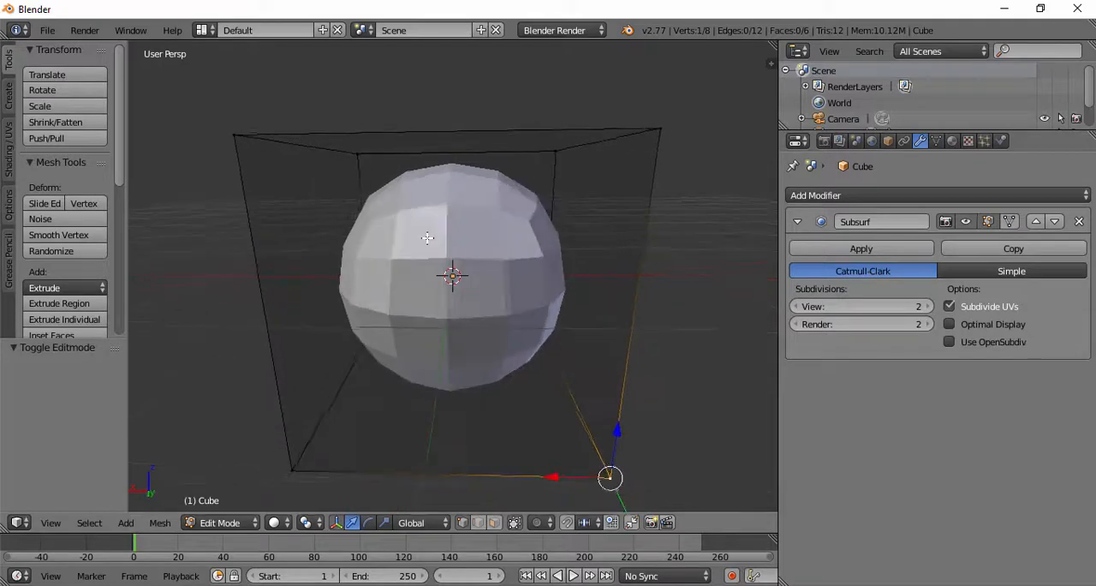
right_click(240, 125)
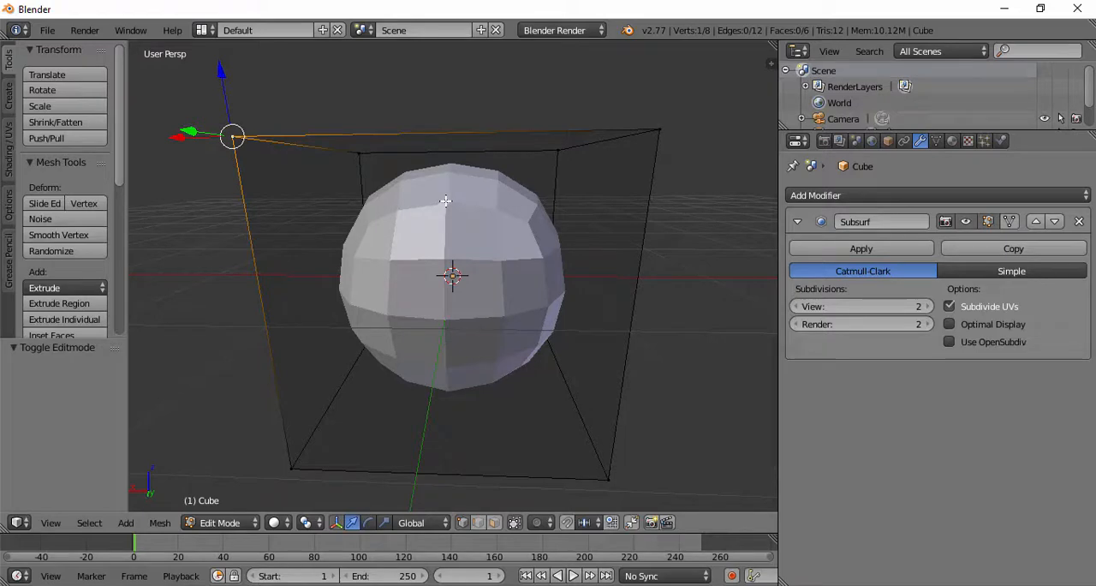
middle_drag(445, 201, 506, 277)
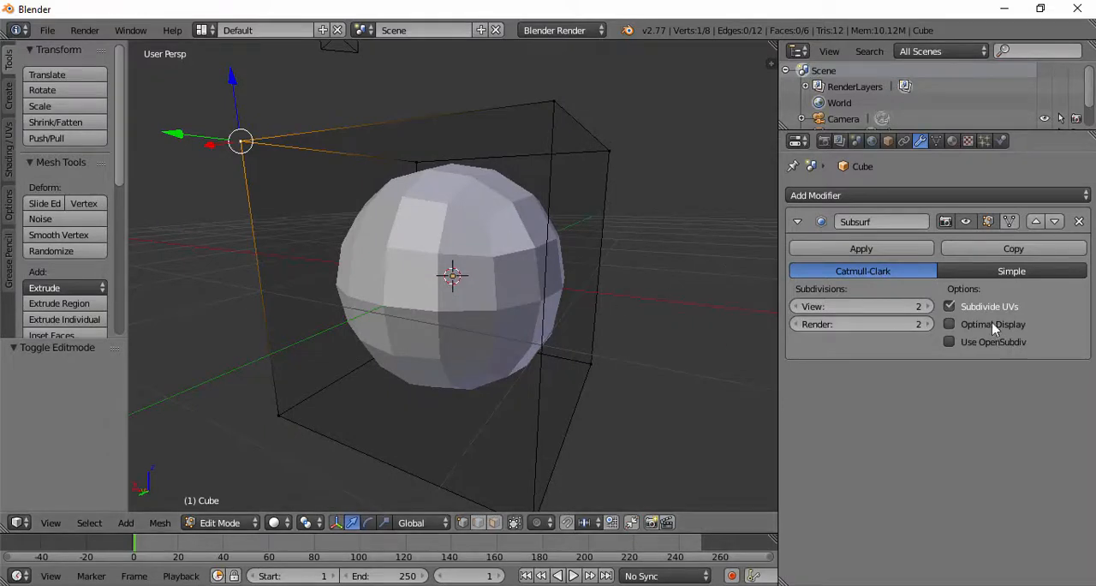
Step: Try 3 View and 3 Render subdivisions on the Subsurf modifier and inspect the rounded mesh from several angles
click(927, 306)
click(927, 324)
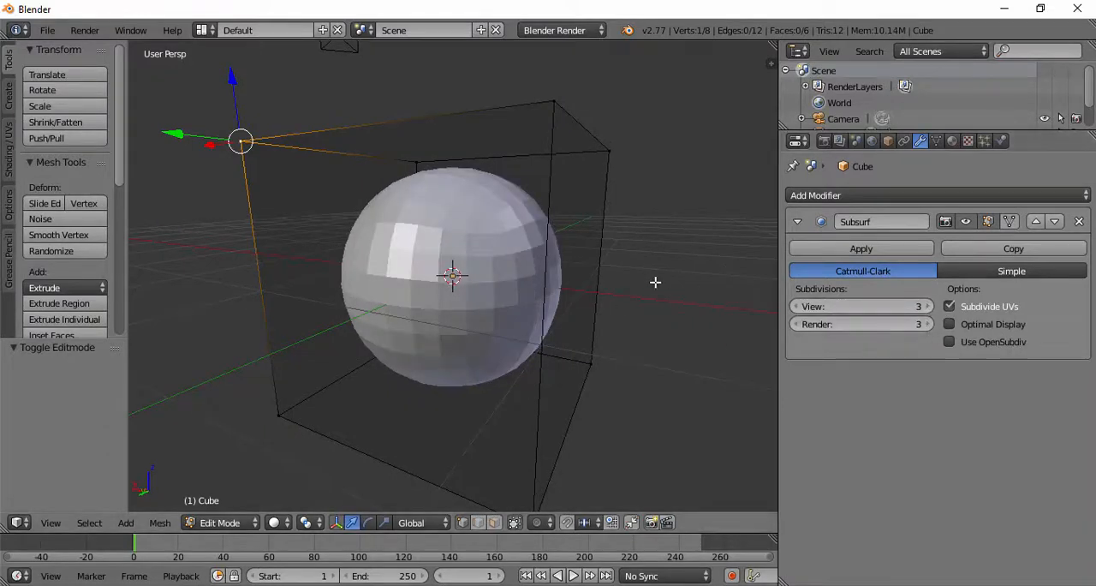
middle_drag(655, 282, 422, 265)
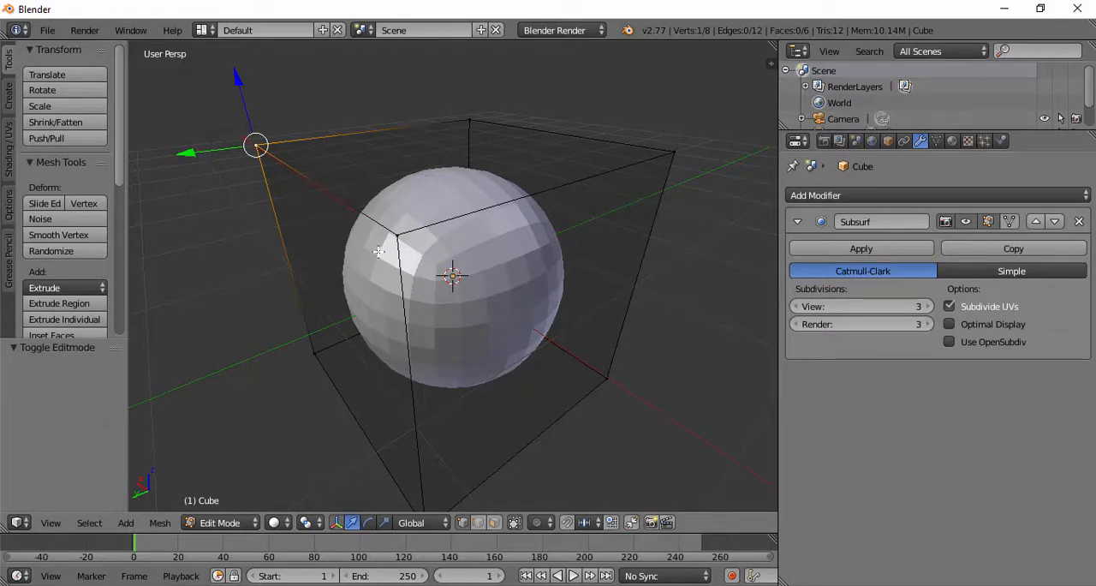
middle_drag(379, 251, 452, 264)
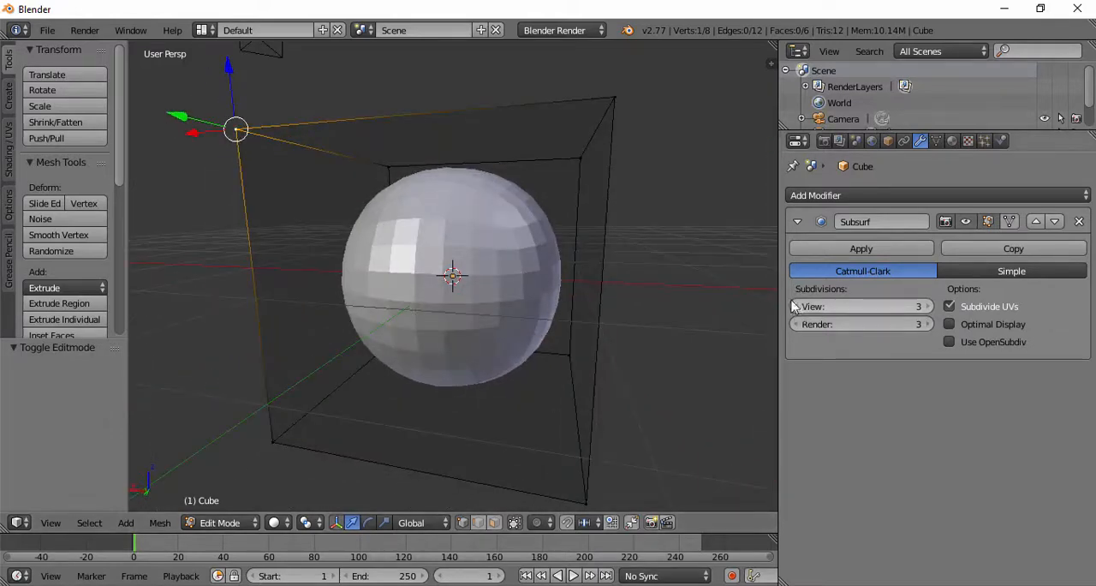
middle_drag(548, 274, 480, 222)
Step: Try 4 and then 5 View and Render subdivisions on the Subsurf modifier, inspecting the mesh at each level
click(927, 306)
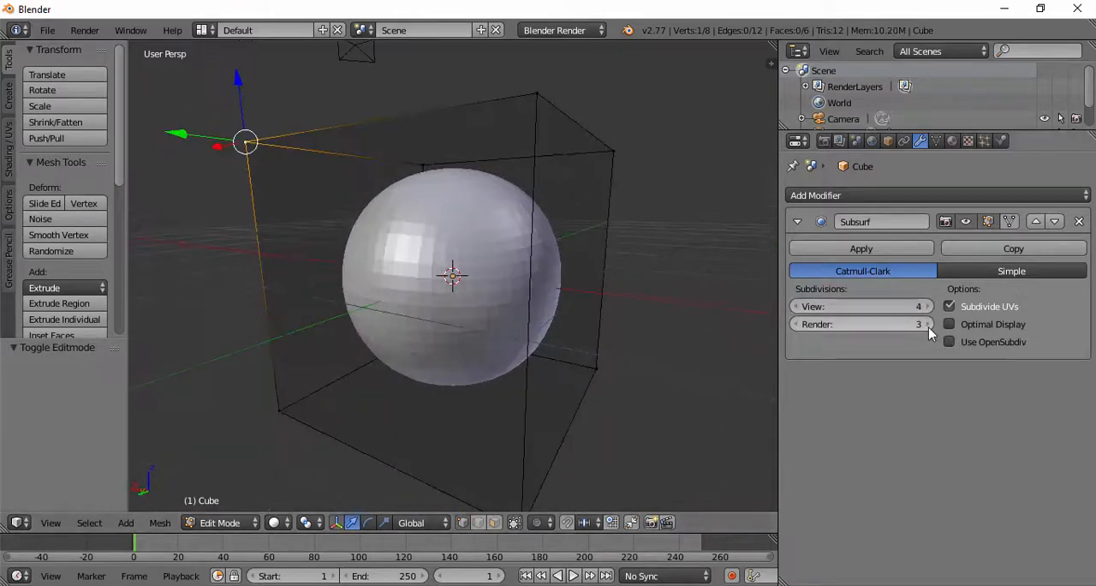
click(928, 325)
middle_drag(724, 310, 514, 312)
click(928, 306)
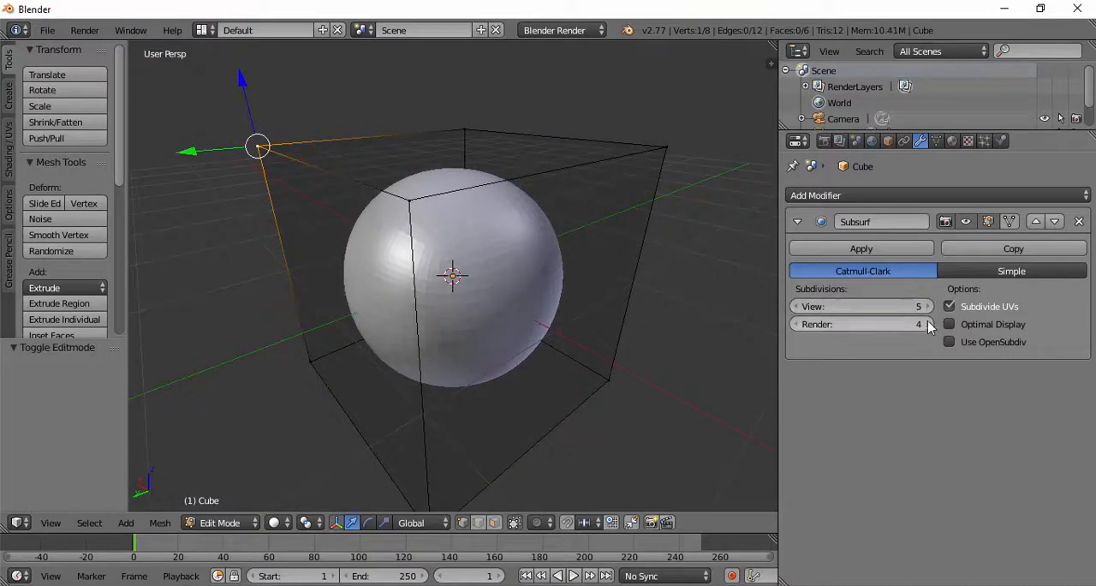
click(928, 325)
middle_drag(624, 289, 479, 248)
Step: Try 6 View and 6 Render subdivisions on the Subsurf modifier and view the resulting sphere
click(927, 307)
click(926, 326)
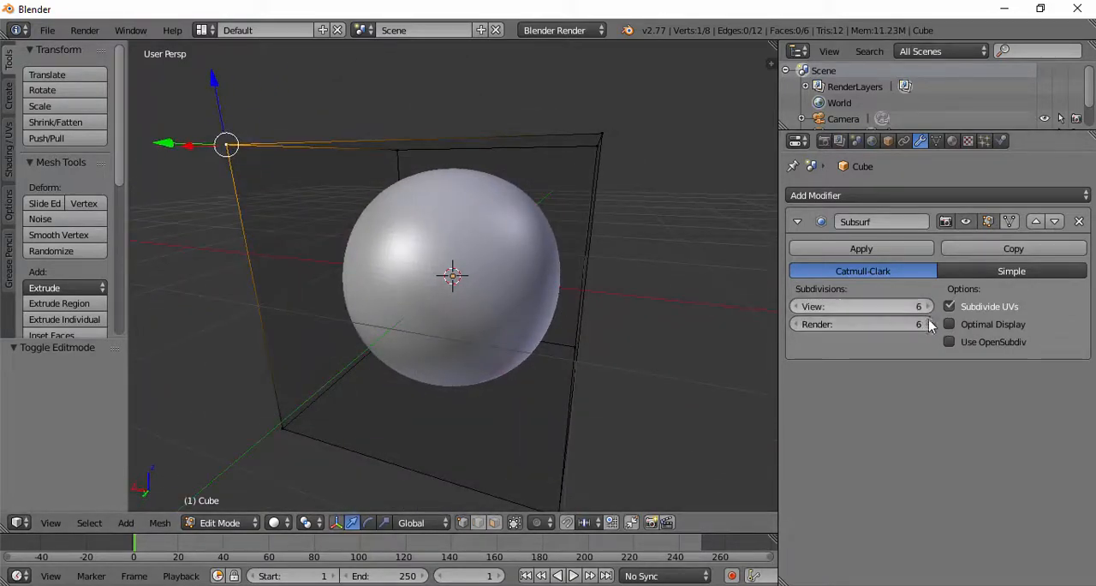
middle_drag(619, 274, 486, 297)
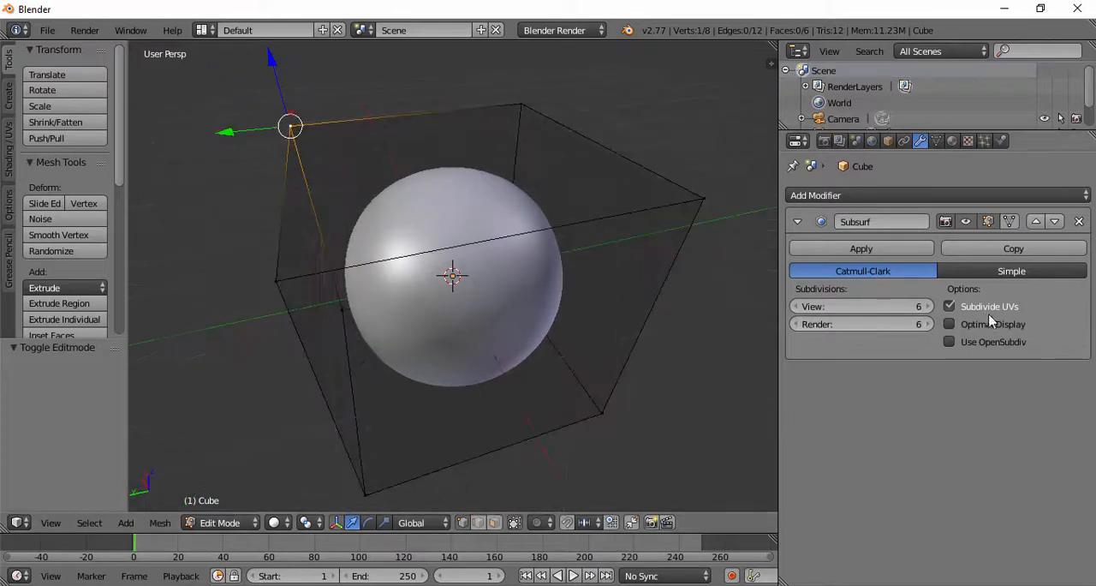
Step: Examine the surface smoothness of the highly subdivided sphere inside its cube cage, up close and from several angles
middle_drag(402, 257, 457, 269)
scroll(405, 244, up, 6)
scroll(391, 231, down, 4)
scroll(387, 260, down, 2)
scroll(387, 260, down, 2)
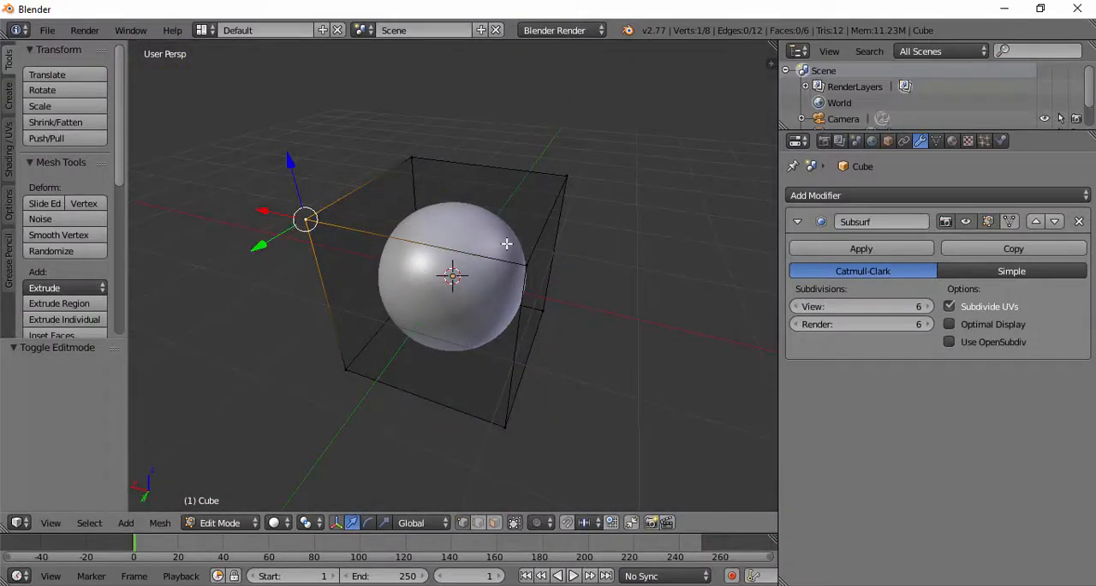
middle_drag(506, 243, 499, 312)
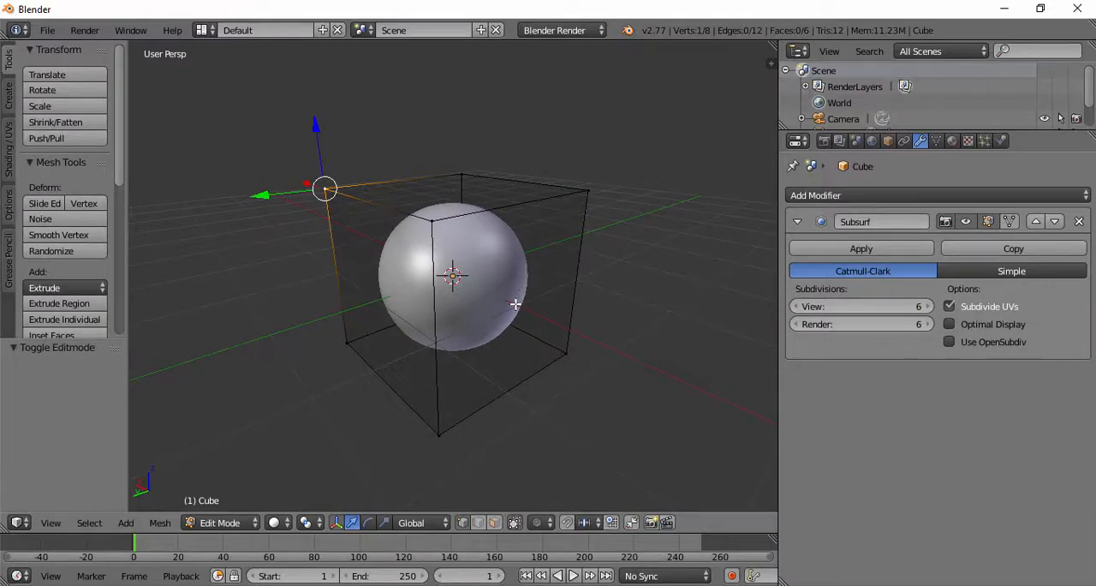
scroll(492, 306, up, 3)
scroll(491, 303, down, 2)
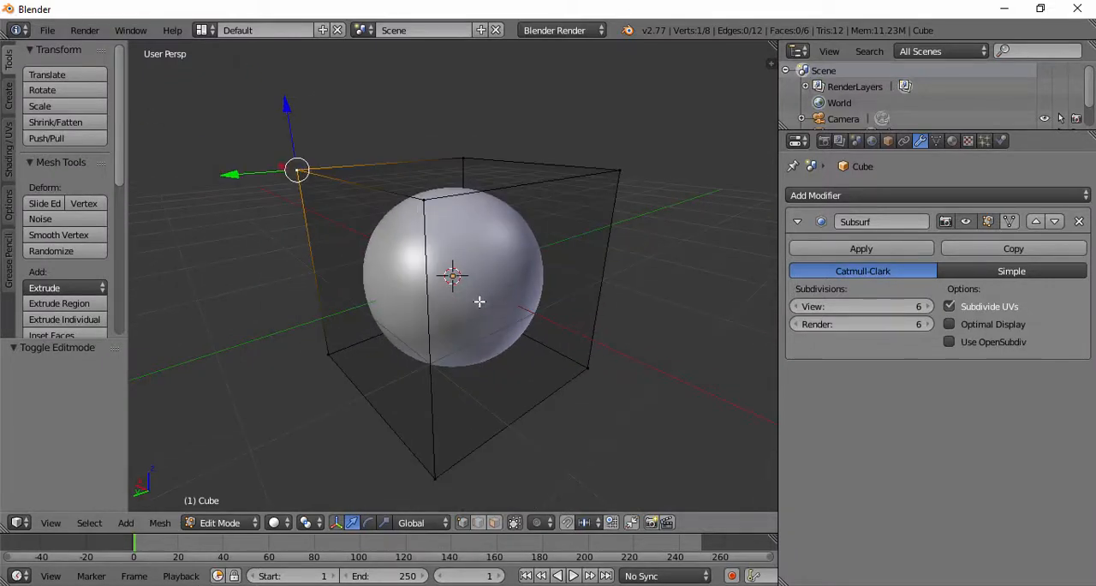
mouse_move(479, 301)
middle_down()
mouse_move(502, 260)
mouse_move(491, 300)
middle_up()
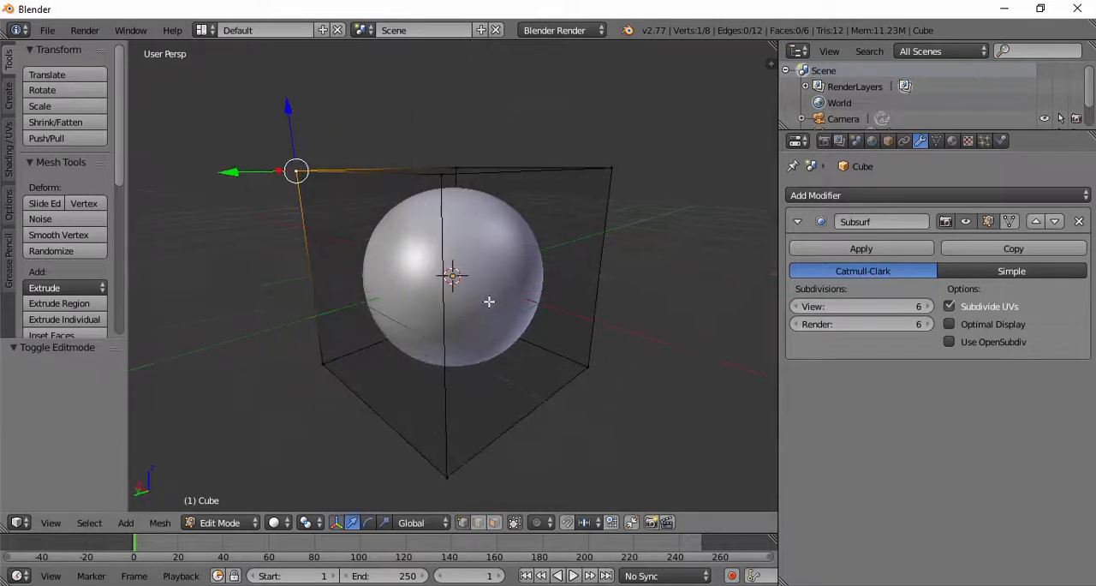
Step: Lower the Subsurf modifier's View and Render subdivisions to 2 and inspect the coarser mesh
click(797, 306)
click(797, 324)
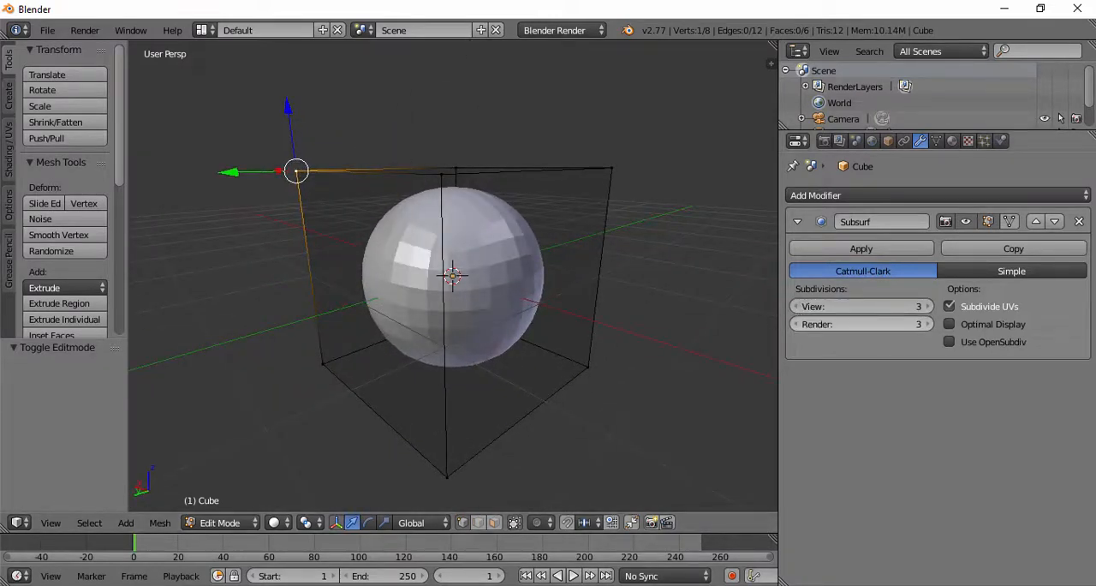
click(797, 306)
click(797, 324)
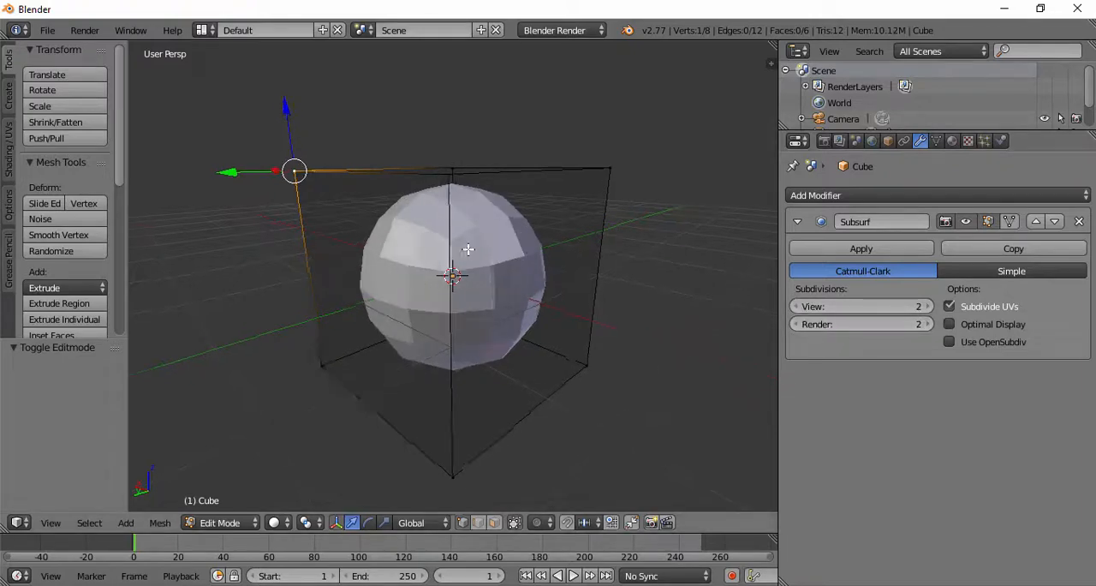
mouse_move(463, 247)
middle_down()
mouse_move(495, 199)
mouse_move(454, 248)
middle_up()
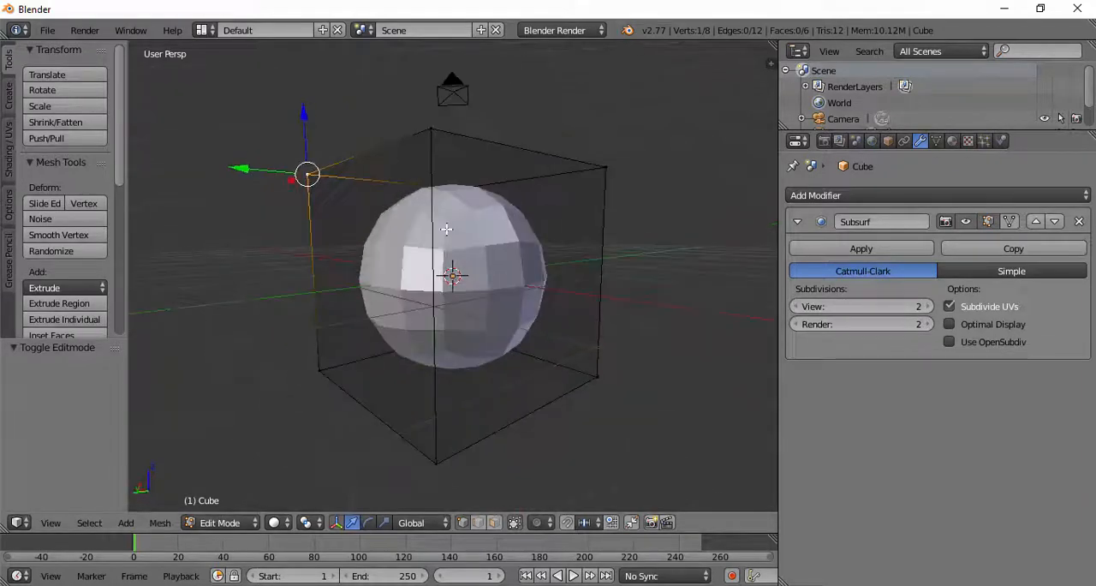
Step: In orthographic view, raise one top corner vertex of the cube cage about 0.8 units along Z
key(KP_1)
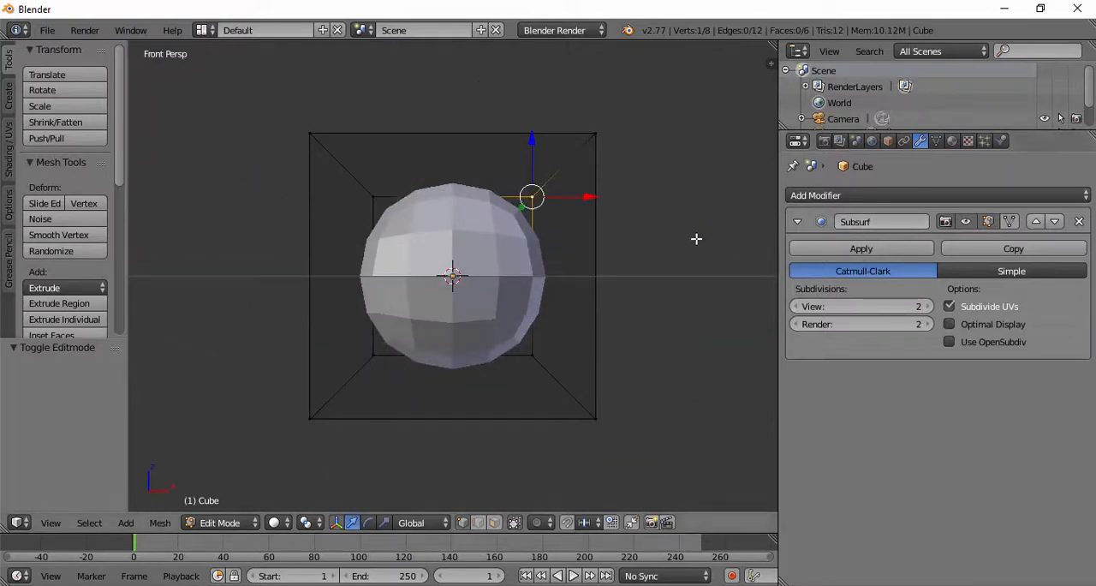
key(KP_5)
middle_drag(613, 238, 574, 266)
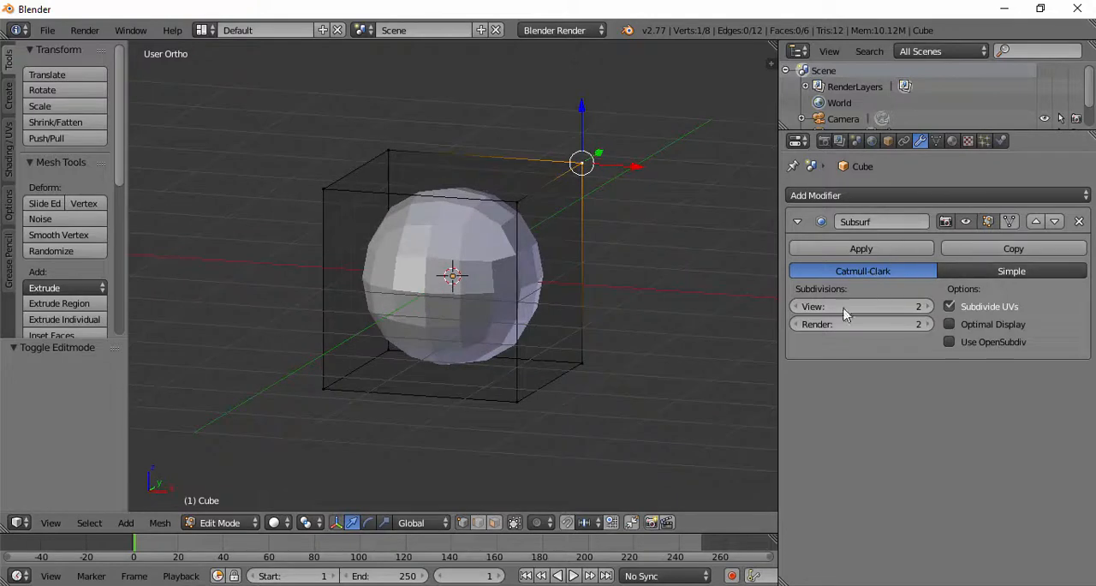
right_click(518, 199)
drag(515, 151, 516, 76)
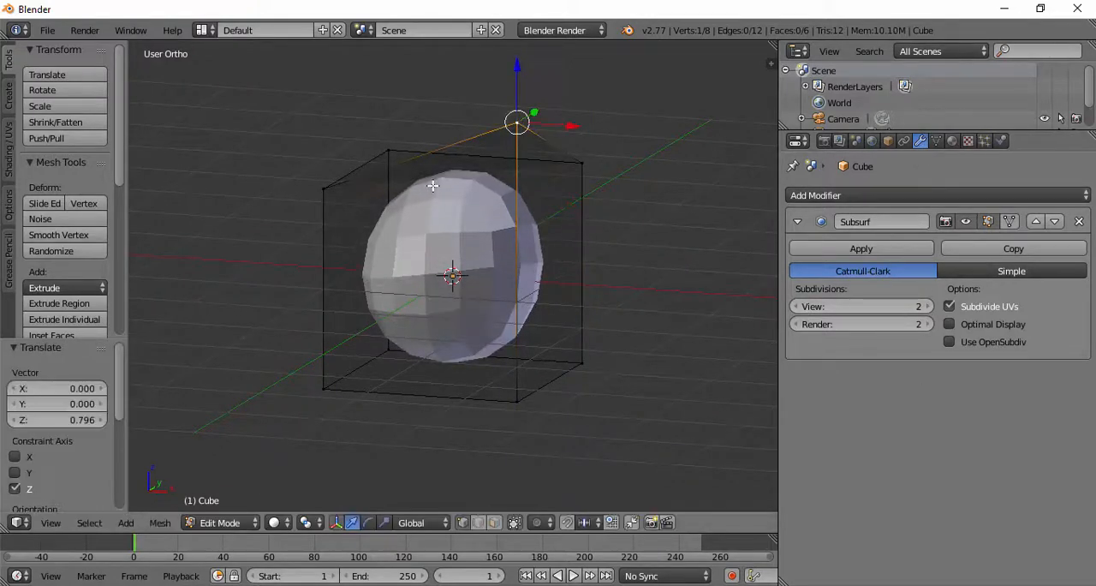
Step: Move the raised corner vertex about 1.1 units outward along X and view the deformed mesh
scroll(548, 170, down, 2)
drag(548, 171, 623, 177)
middle_drag(623, 177, 327, 276)
middle_drag(491, 305, 400, 269)
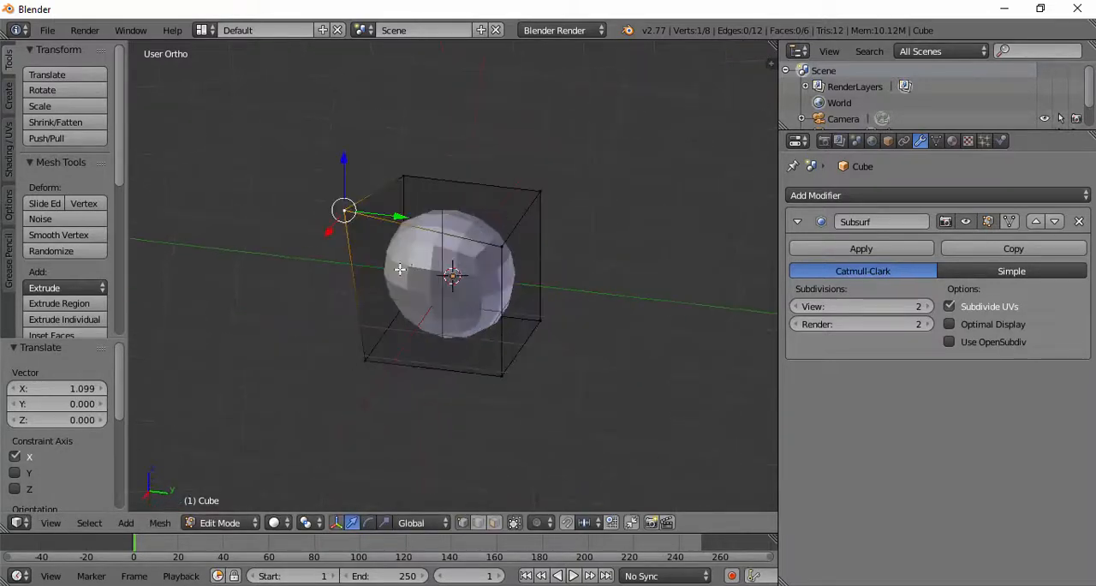
Step: From the top view, move the stretched corner vertex about 1.28 units in the negative Y direction
key(KP_1)
key(KP_7)
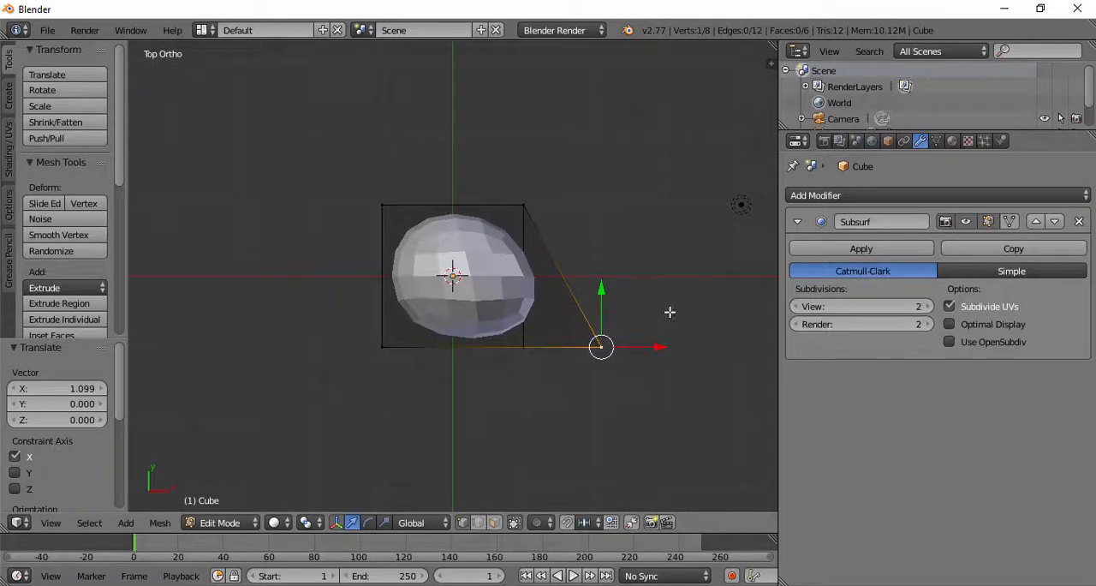
drag(600, 290, 597, 379)
middle_drag(567, 360, 619, 277)
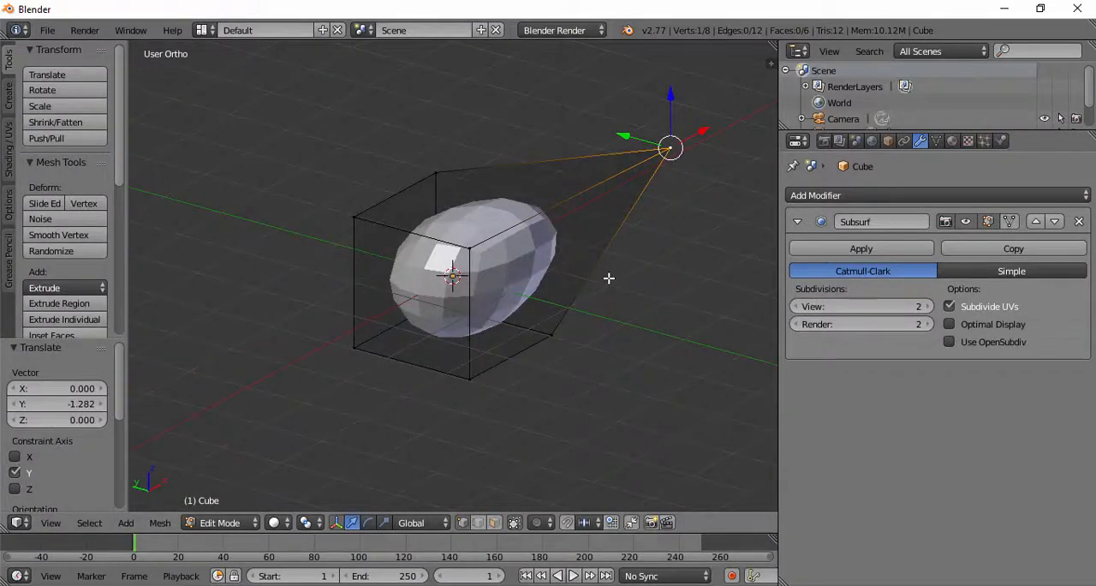
middle_drag(597, 281, 677, 272)
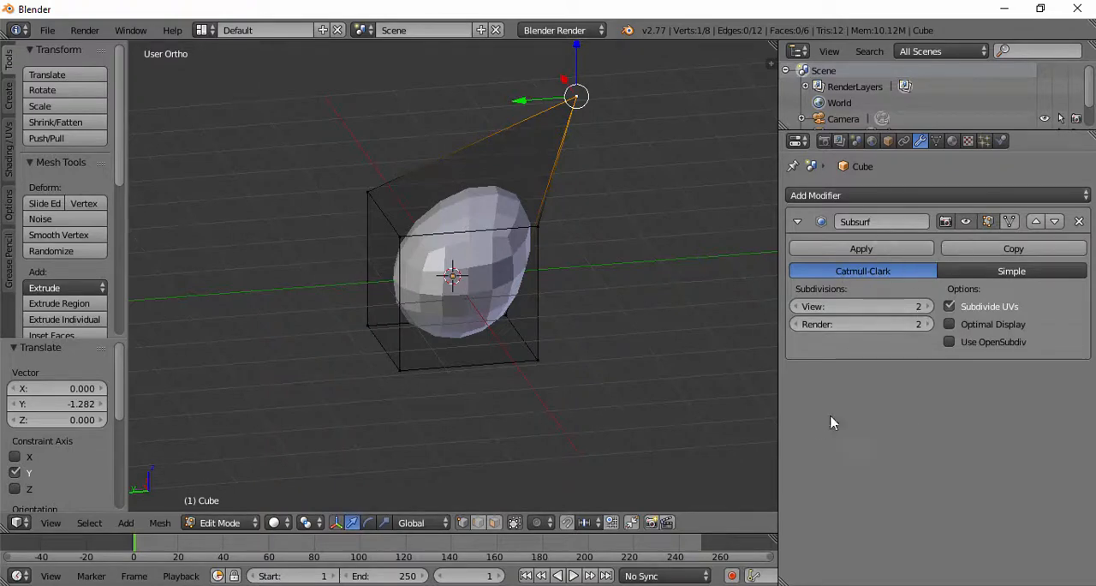
Step: Select another top corner vertex of the cage and inspect how the cage surrounds the rounded mesh
middle_drag(602, 311, 541, 300)
right_click(432, 298)
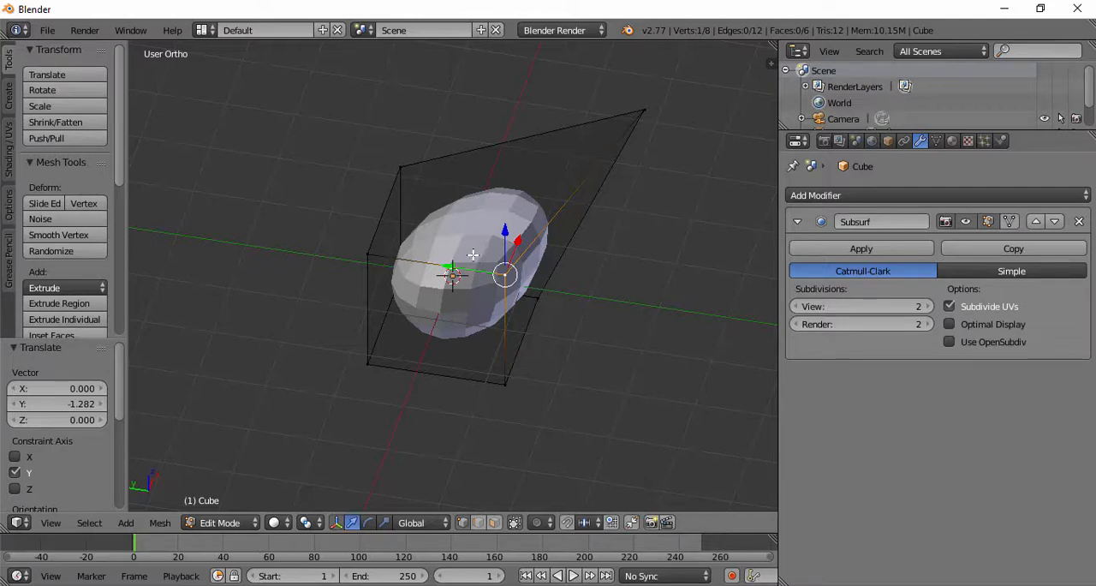
middle_drag(472, 254, 433, 239)
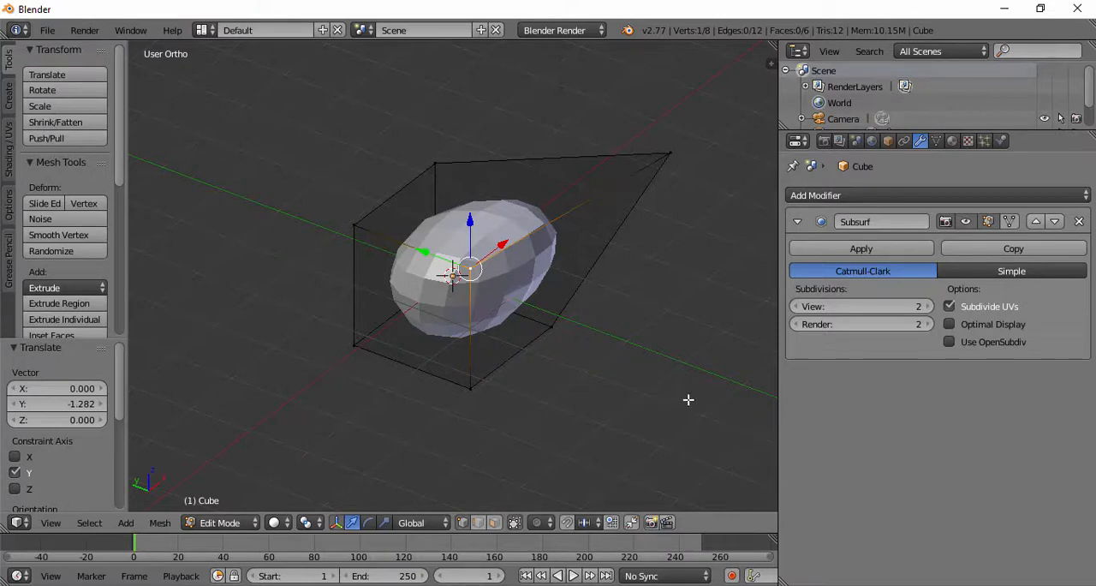
middle_drag(449, 268, 432, 304)
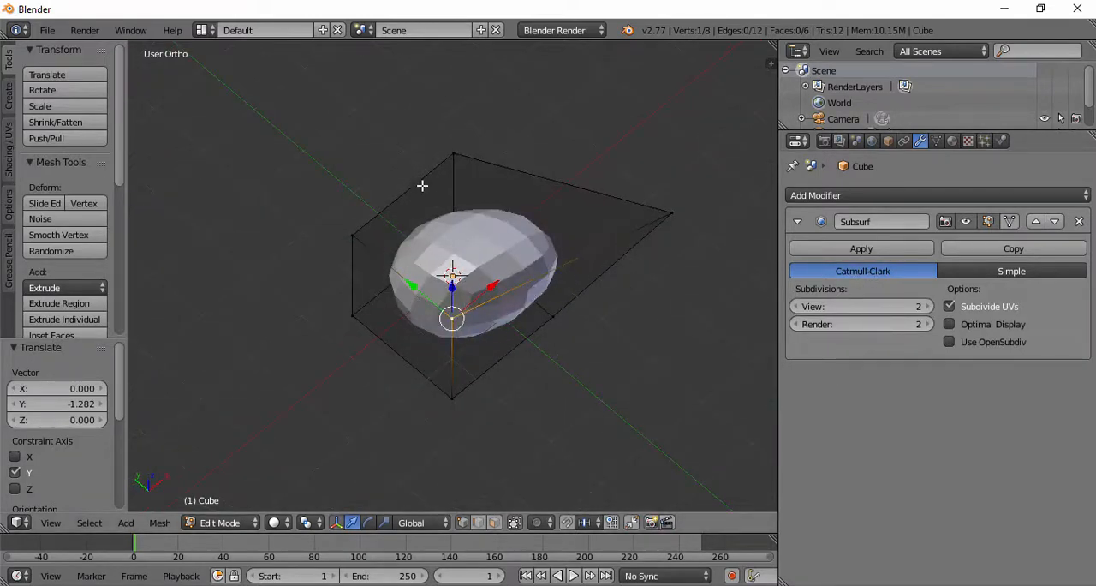
Step: Try 1 View subdivision on the Subsurf modifier, inspect the coarser shape, and restore the level to 2
click(795, 307)
middle_drag(601, 251, 546, 134)
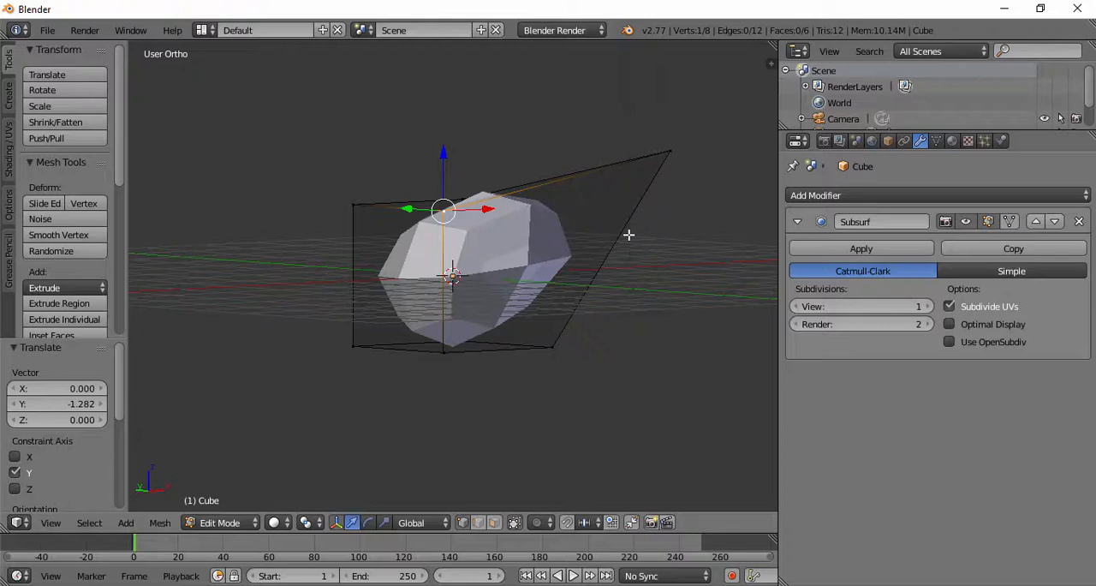
click(929, 306)
middle_drag(604, 354, 634, 360)
mouse_move(457, 250)
middle_down()
mouse_move(456, 303)
mouse_move(476, 246)
middle_up()
Step: Switch to Object Mode and apply the Subsurf modifier to the cube
click(861, 249)
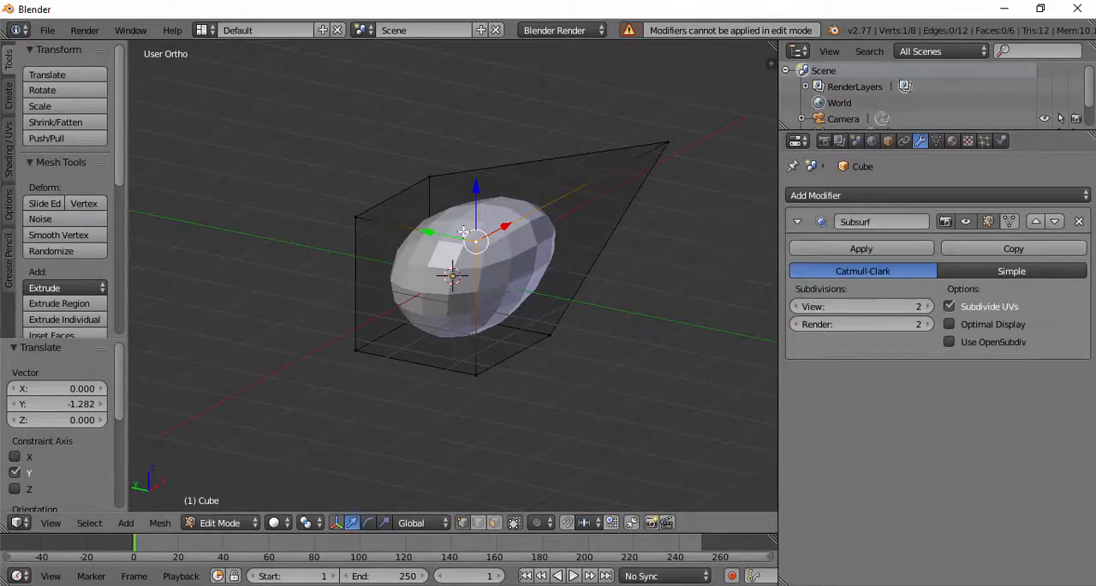
key(Tab)
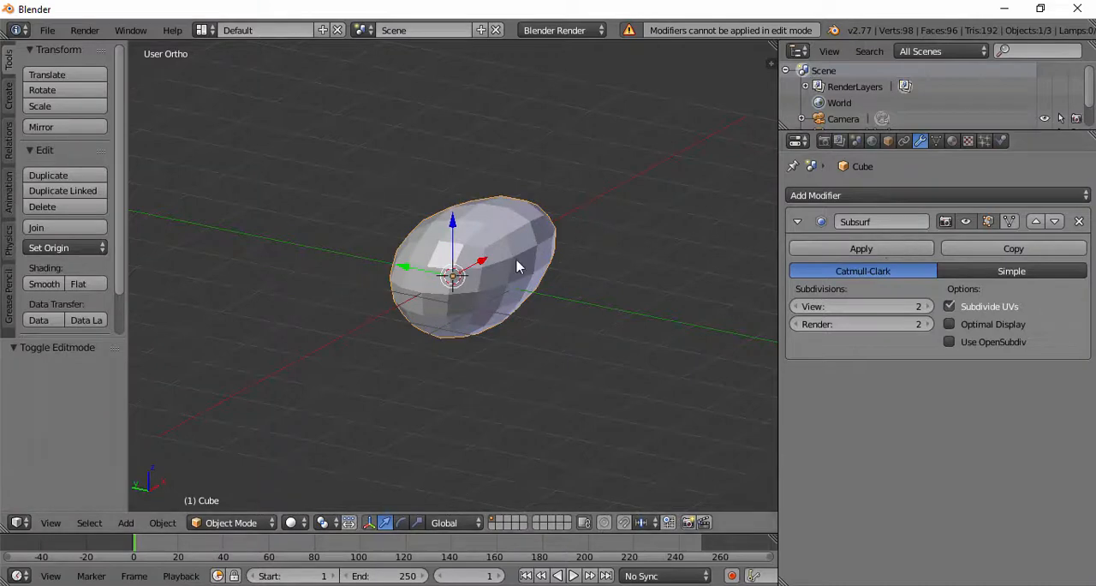
click(854, 250)
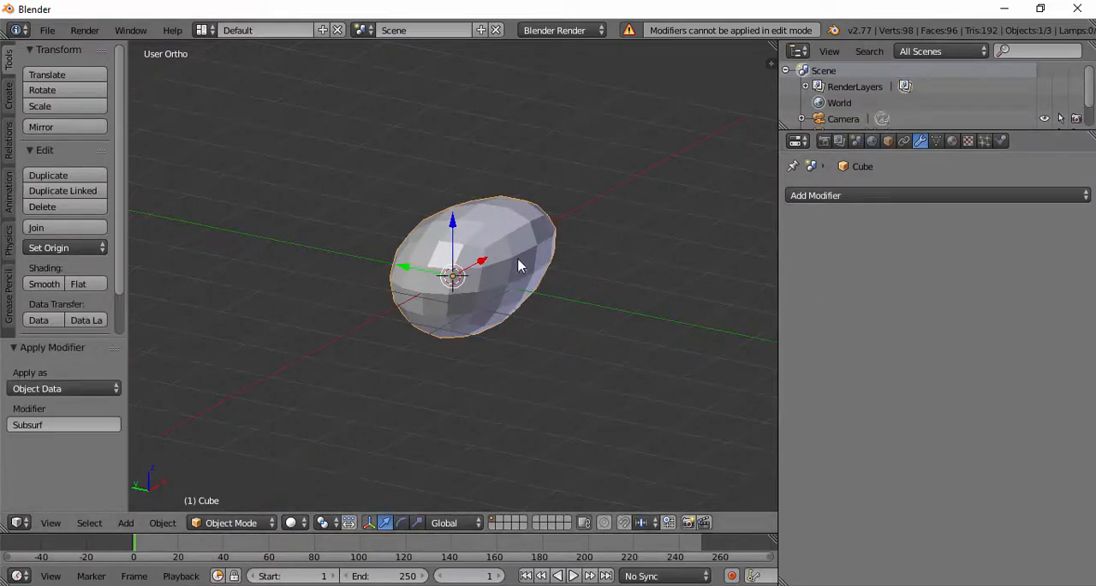
Step: Enter Edit Mode, examine the real geometry of the applied mesh, and select one vertex on its upper surface
middle_drag(521, 263, 545, 245)
key(Tab)
scroll(539, 247, up, 5)
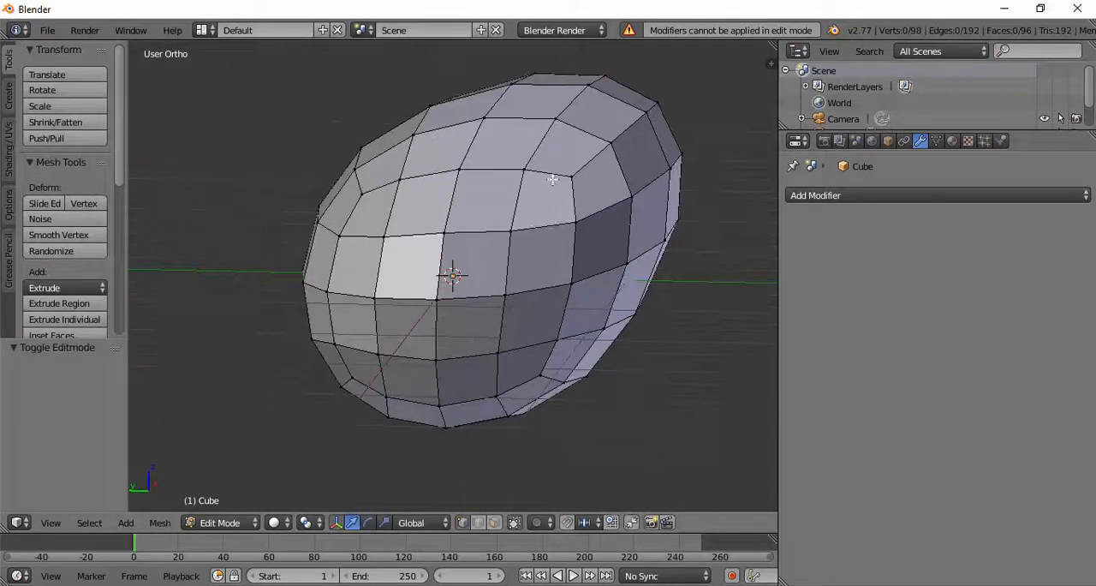
middle_drag(553, 180, 580, 104)
middle_drag(546, 154, 529, 230)
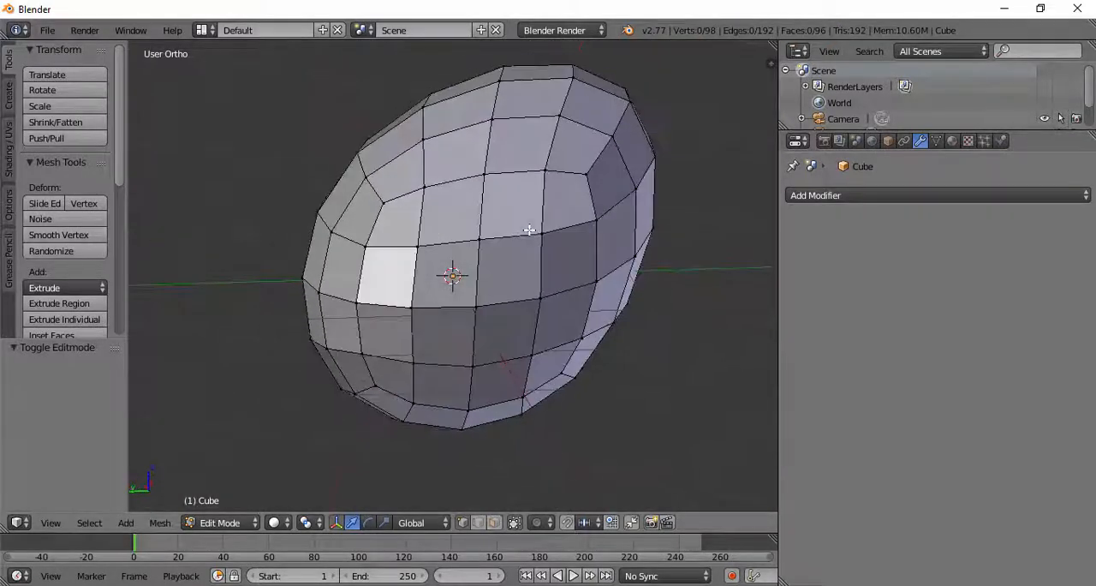
right_click(505, 186)
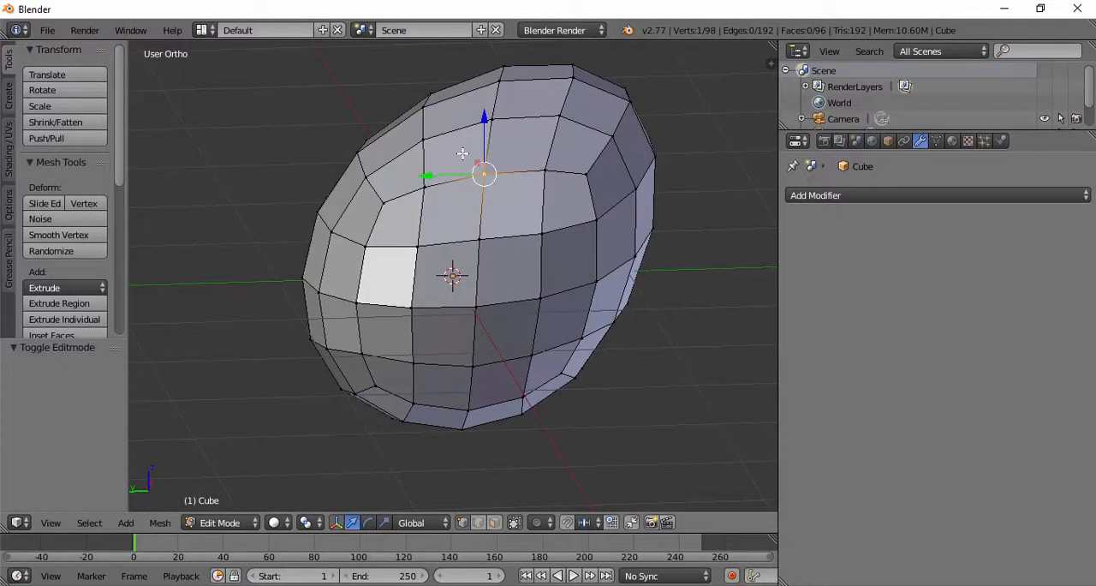
Step: Select the whole mesh in Edit Mode and examine its vertices, edges and faces from several angles
key(Tab)
key(Tab)
key(a)
key(a)
scroll(454, 175, down, 4)
middle_drag(454, 176, 424, 235)
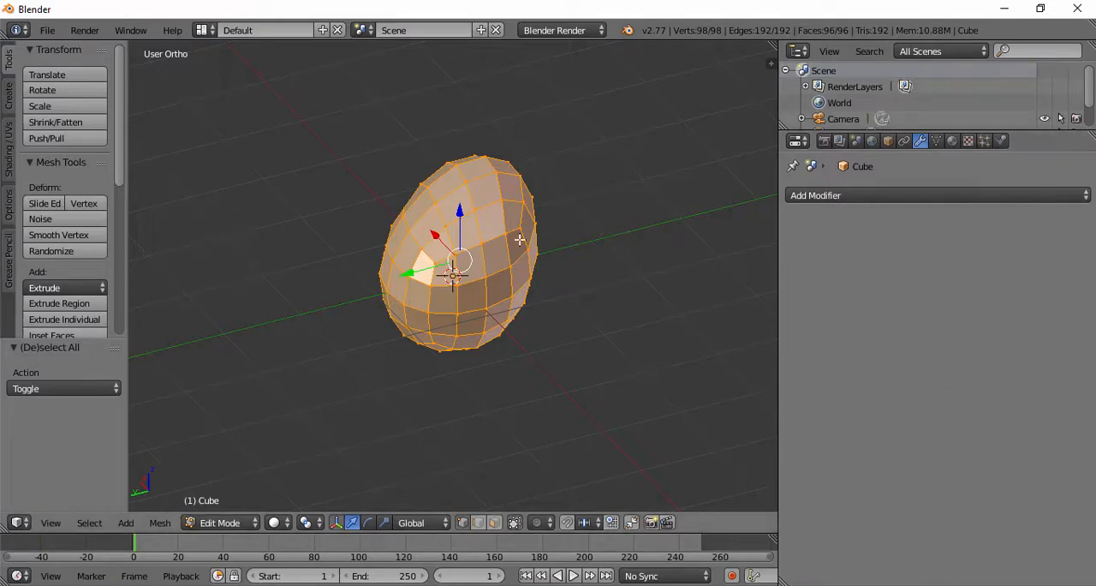
middle_drag(580, 197, 436, 197)
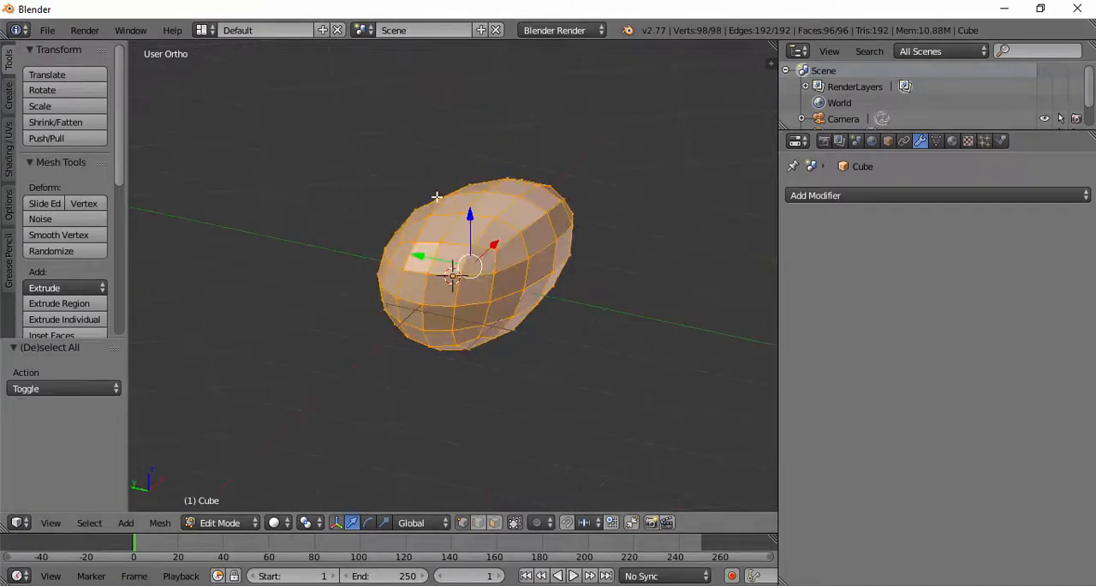
scroll(453, 296, up, 5)
scroll(454, 293, down, 3)
mouse_move(455, 292)
middle_down()
mouse_move(506, 120)
mouse_move(496, 312)
mouse_move(453, 301)
middle_up()
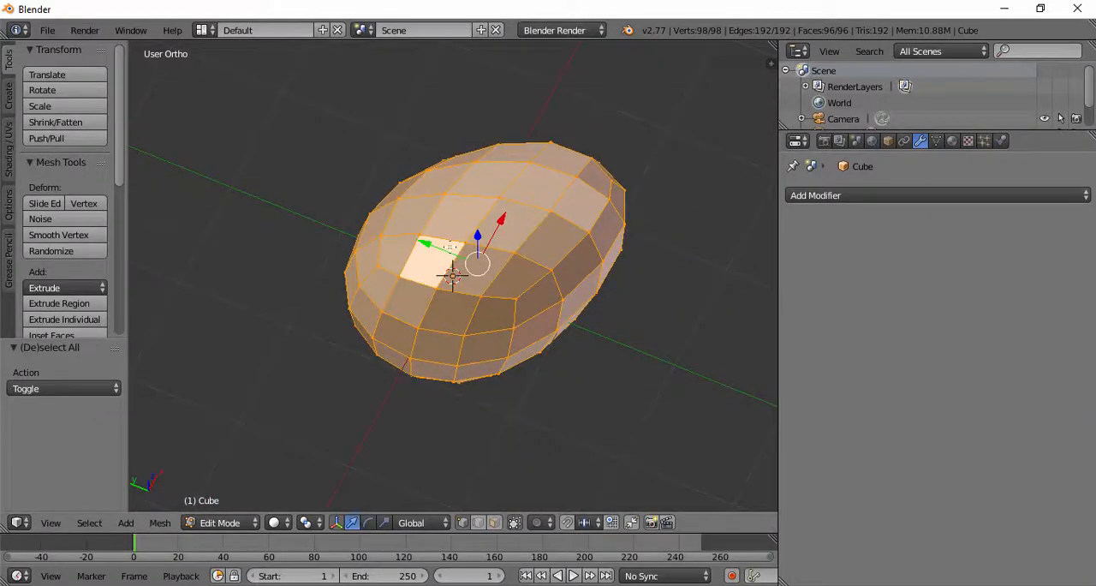
middle_drag(406, 232, 565, 132)
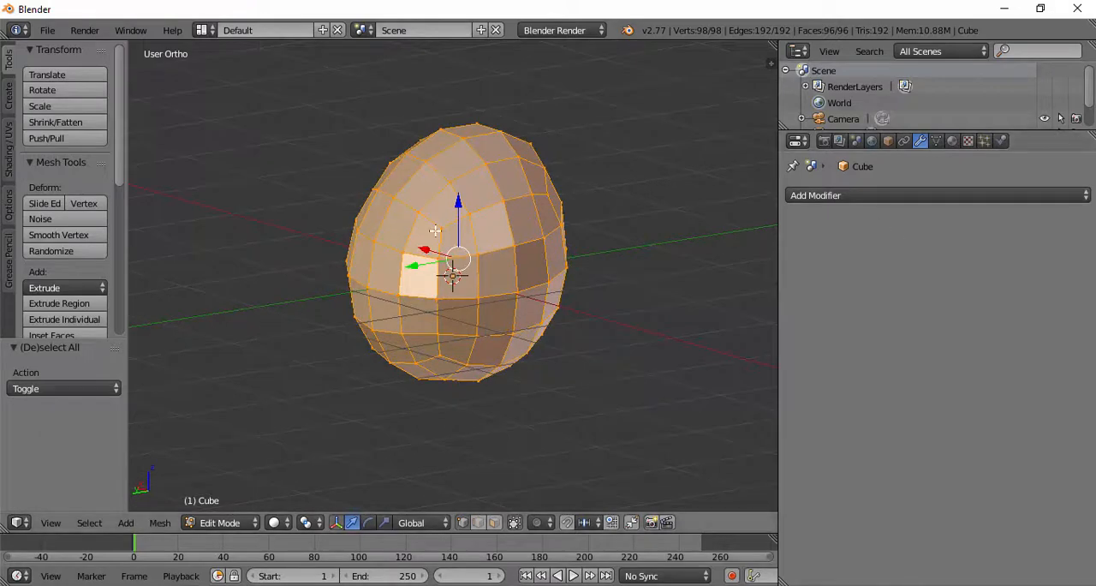
middle_drag(469, 254, 460, 297)
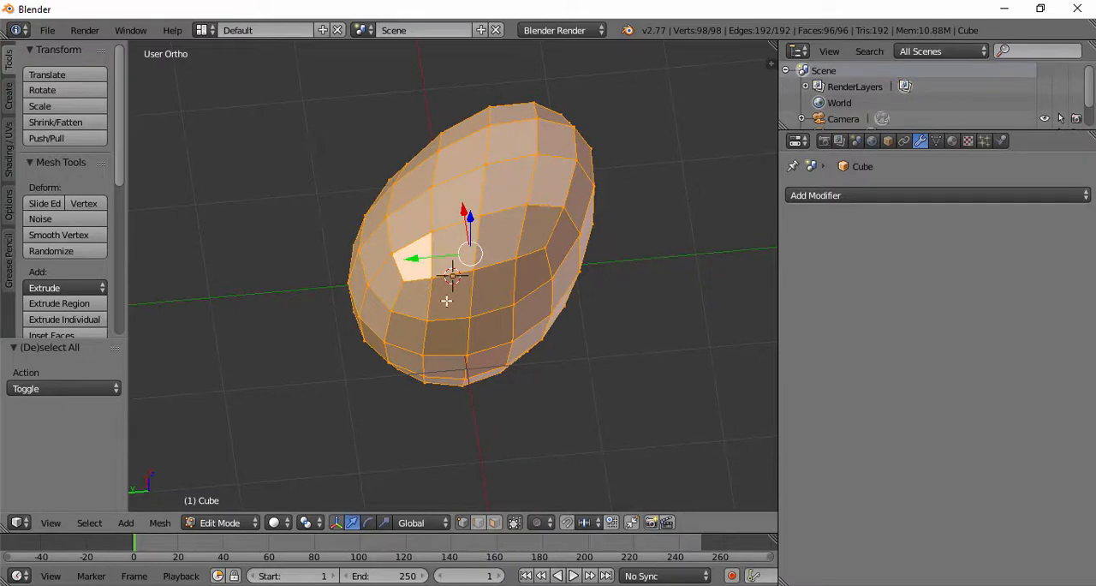
Step: Look up the available modifiers for the mesh in both Object Mode and Edit Mode, without adding one
key(Tab)
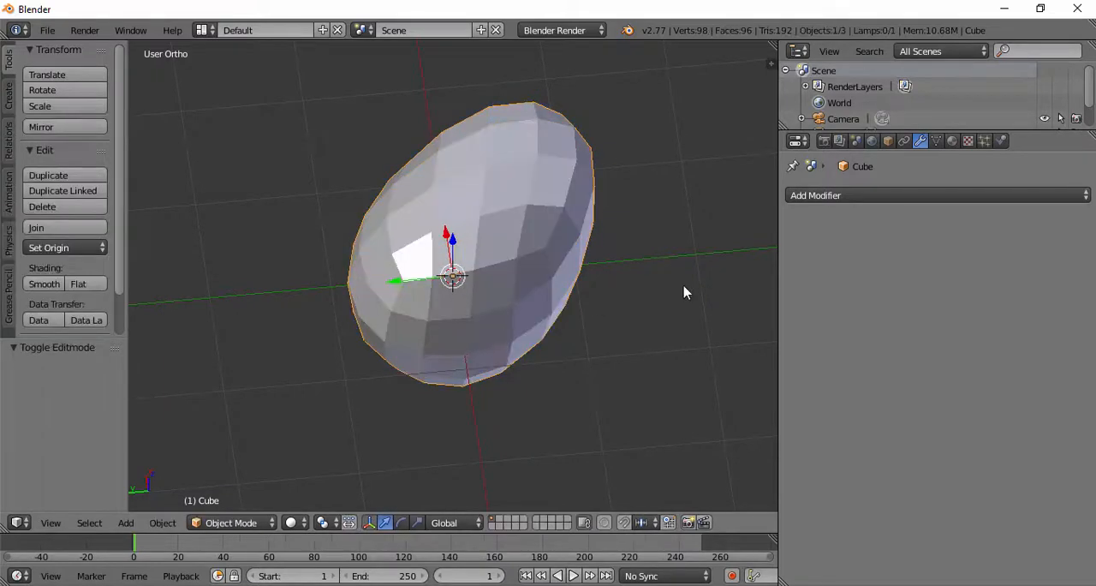
click(859, 195)
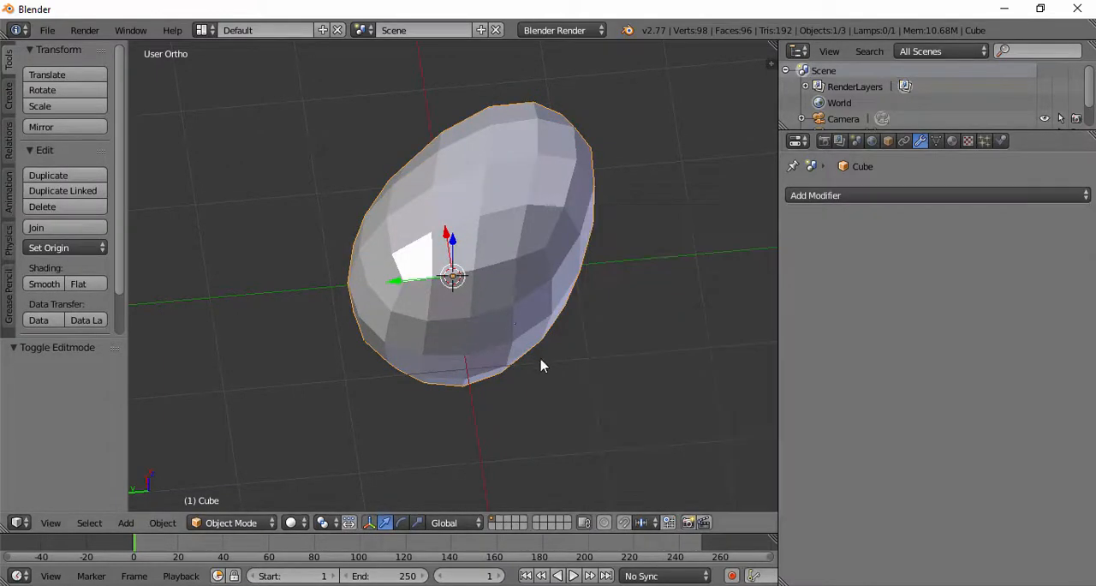
key(Tab)
middle_drag(541, 366, 483, 246)
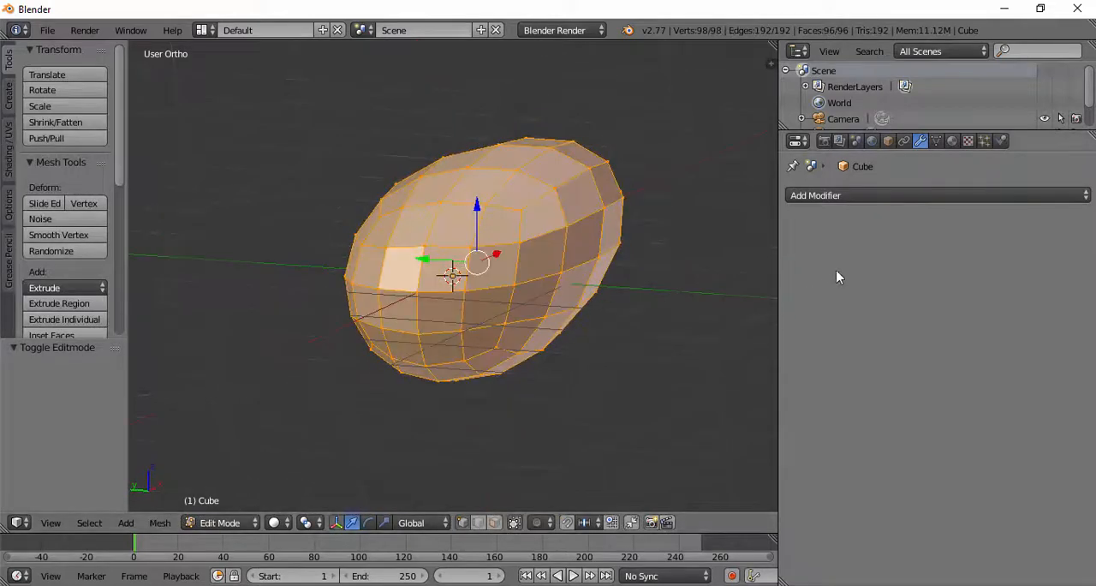
click(883, 195)
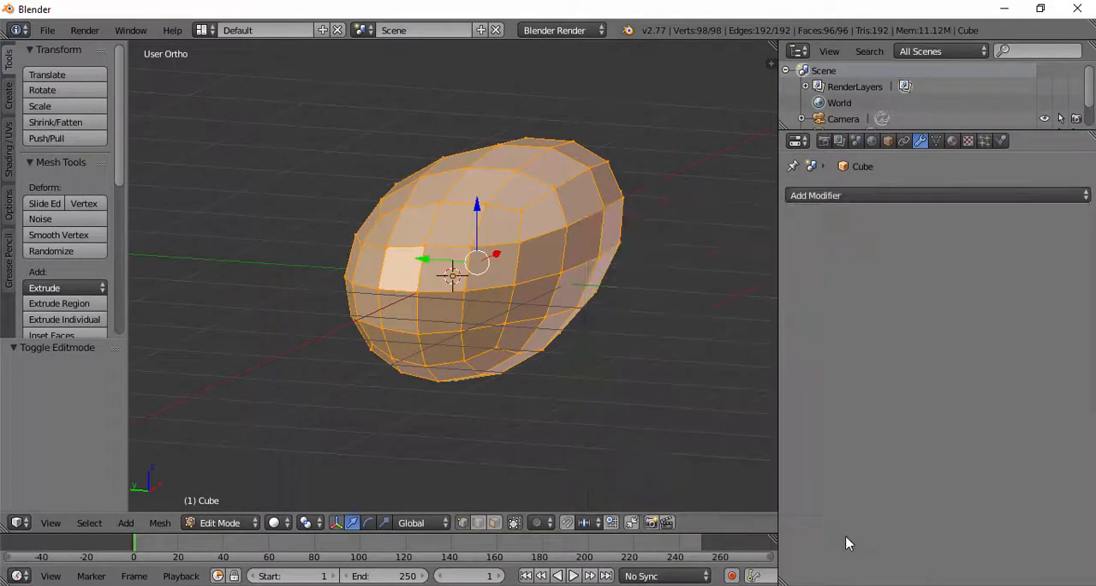
Step: Return to Object Mode and delete the egg-shaped mesh from the scene
scroll(590, 287, down, 2)
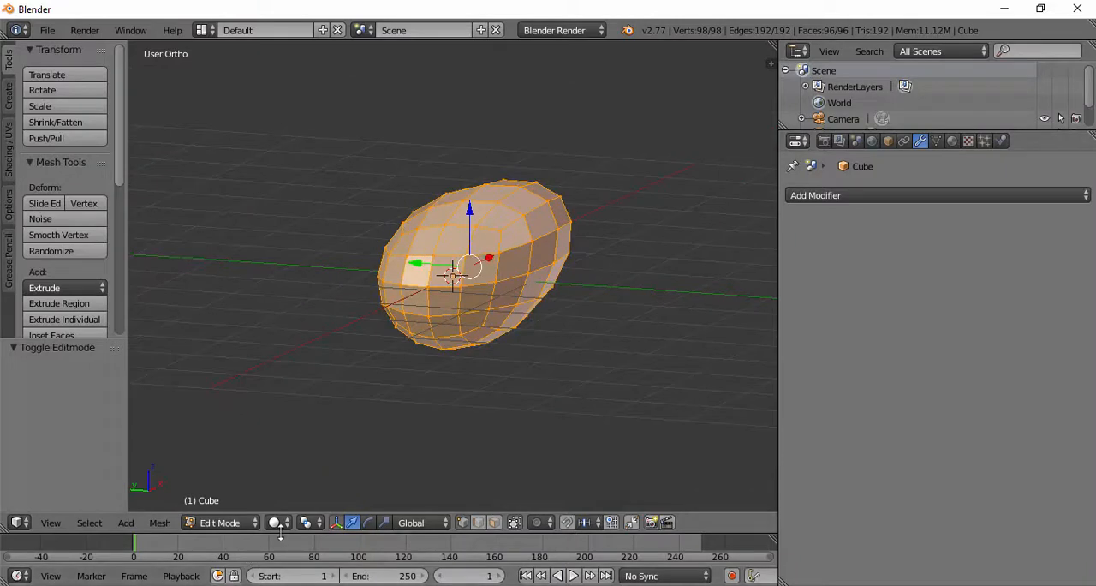
scroll(450, 250, down, 2)
key(Tab)
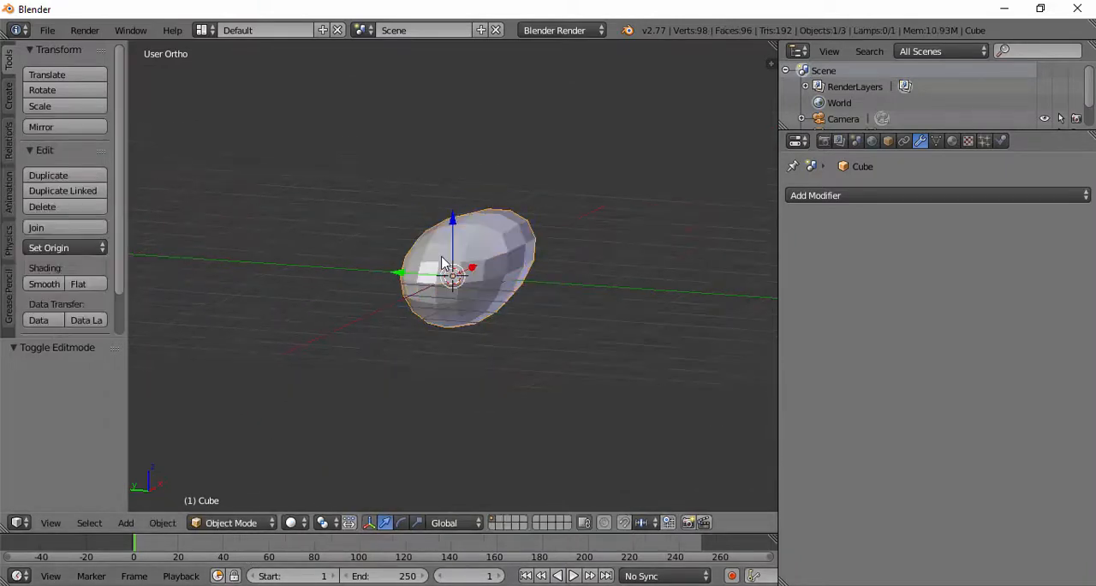
key(x)
click(418, 257)
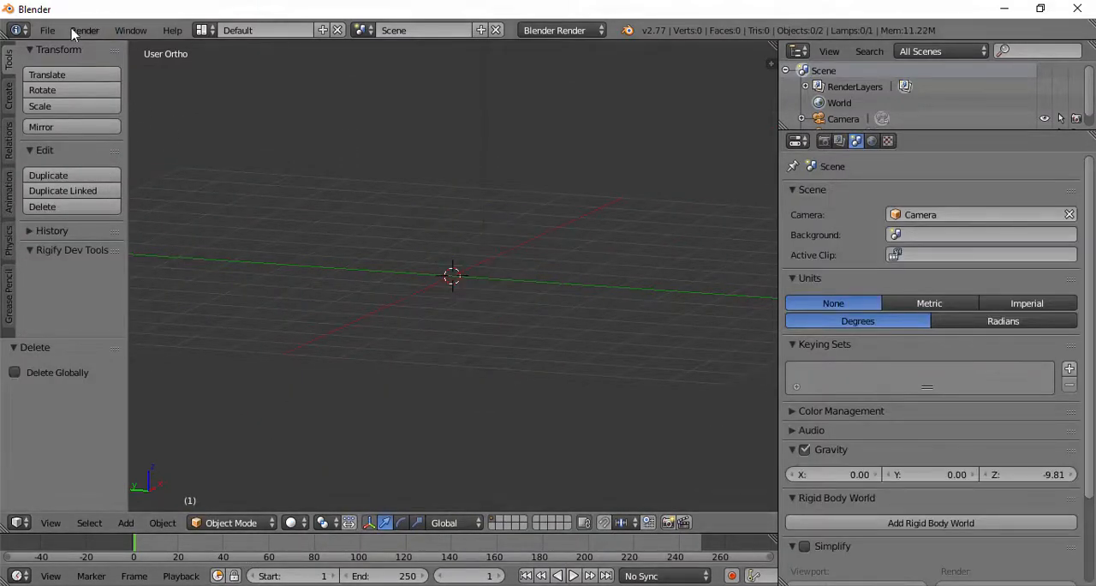
Step: Browse the object types that can be added to the scene, including the mesh primitives
click(125, 523)
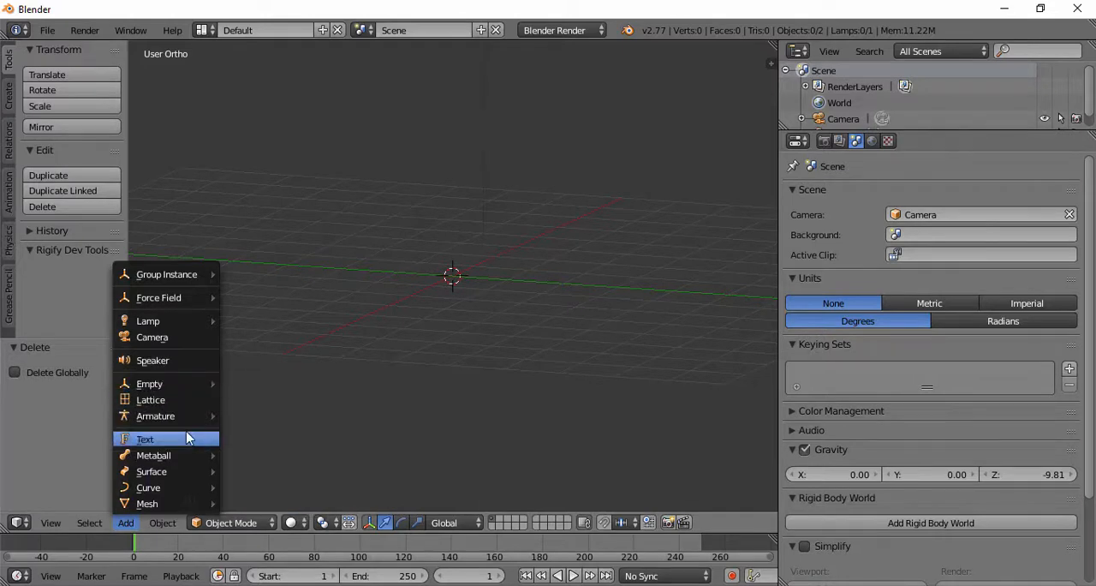
mouse_move(195, 457)
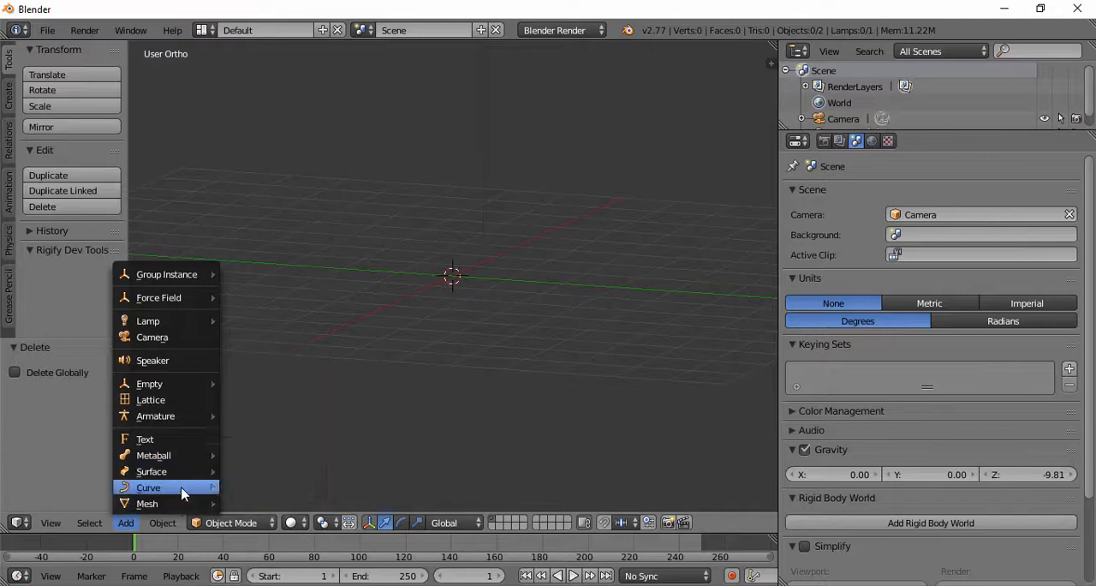
mouse_move(181, 492)
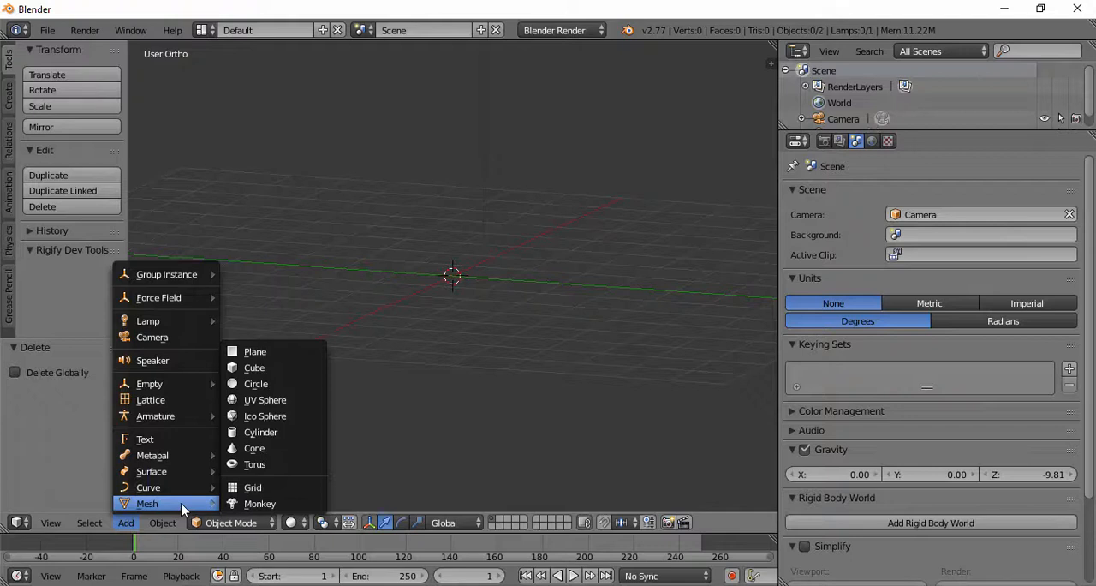
key(ctrl+a)
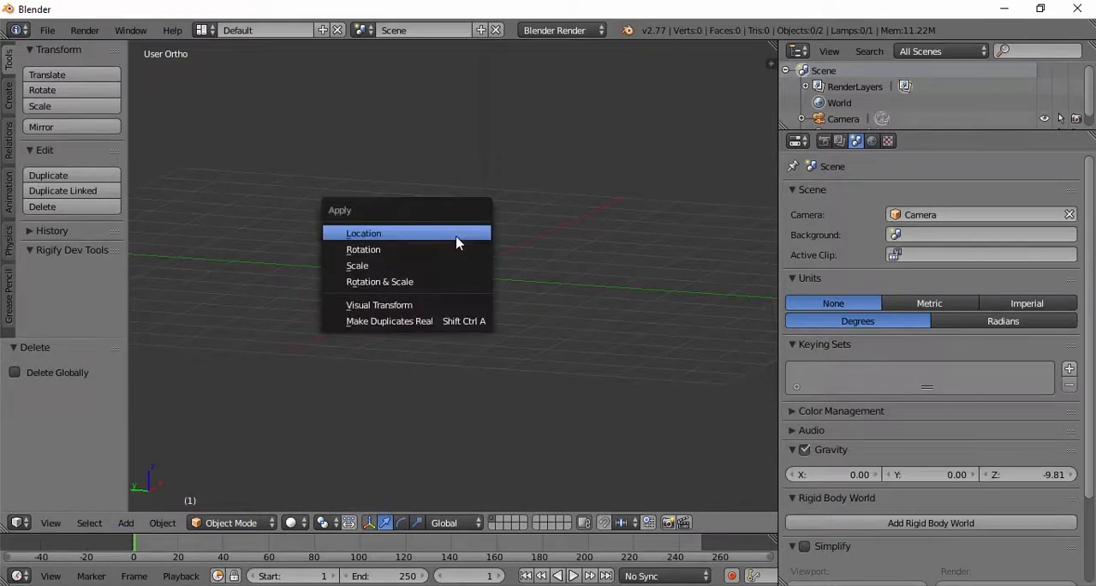
right_click(487, 131)
key(ctrl+a)
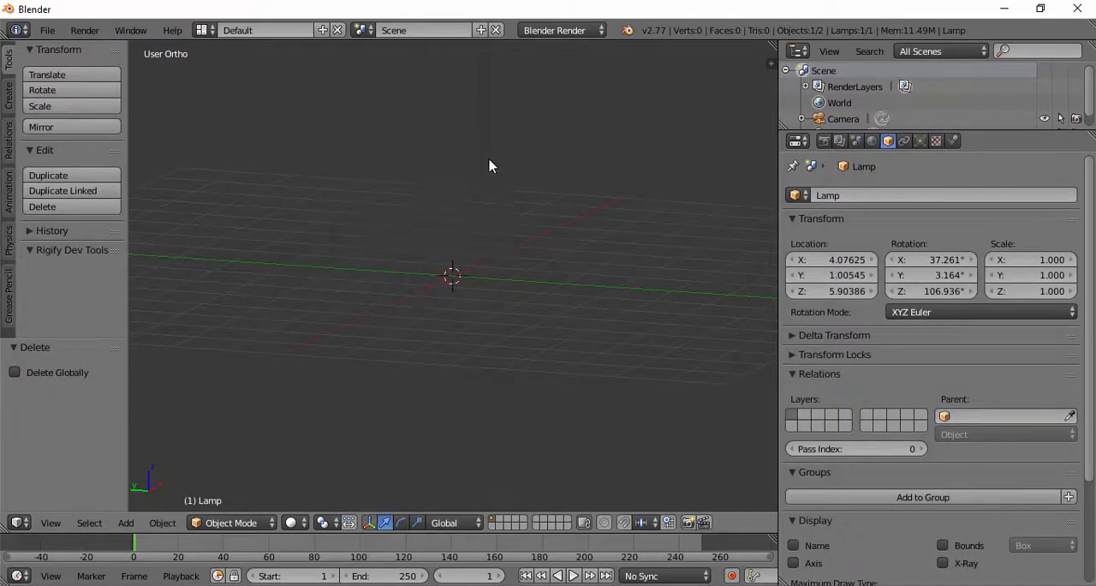
key(a)
Step: Add a Monkey mesh to the scene and view it from the front
click(127, 522)
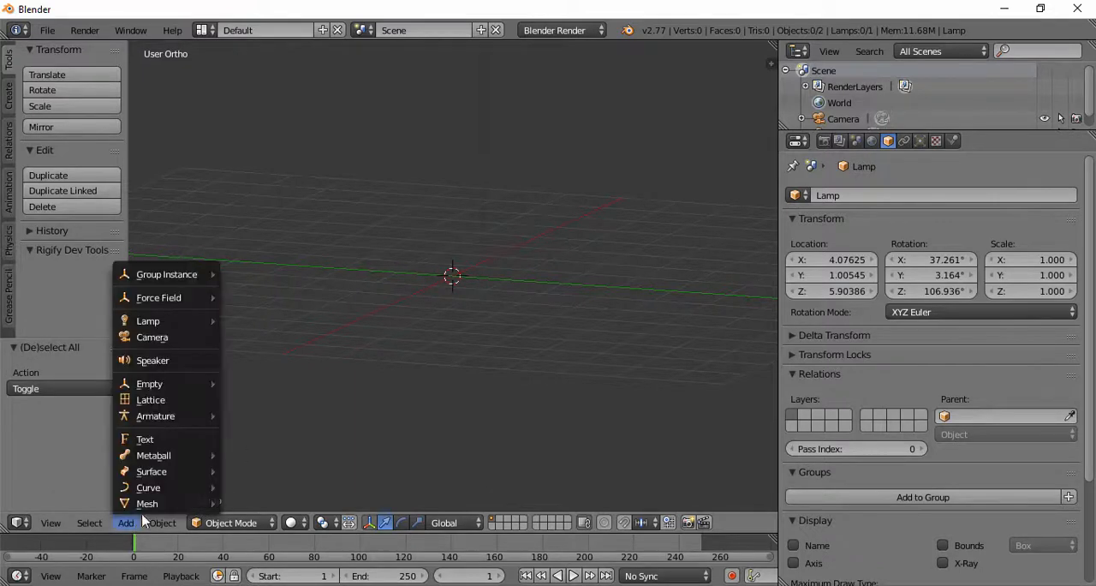
mouse_move(174, 503)
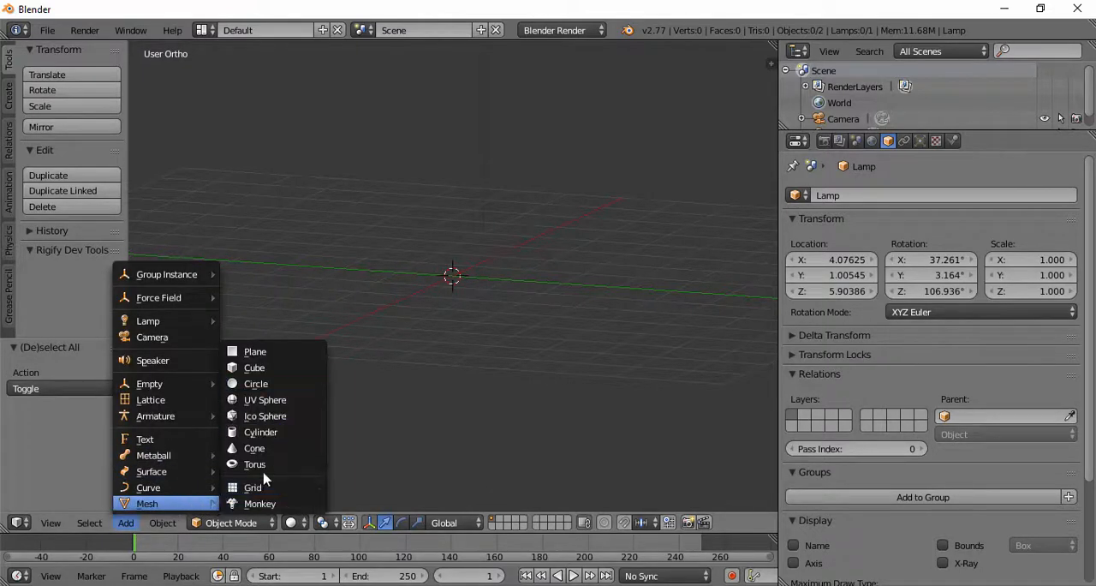
click(261, 504)
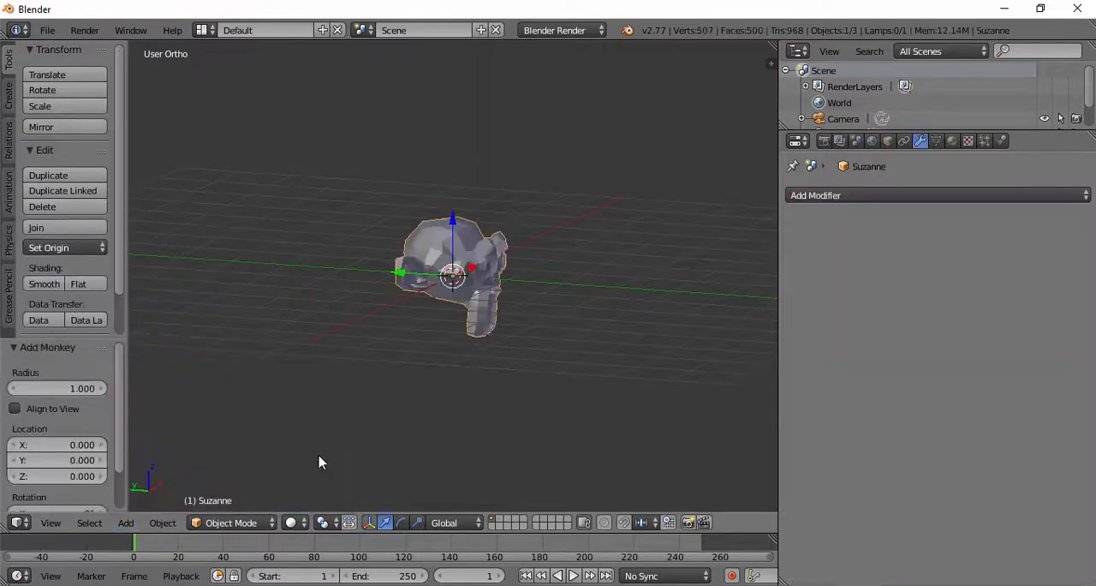
key(KP_7)
key(KP_1)
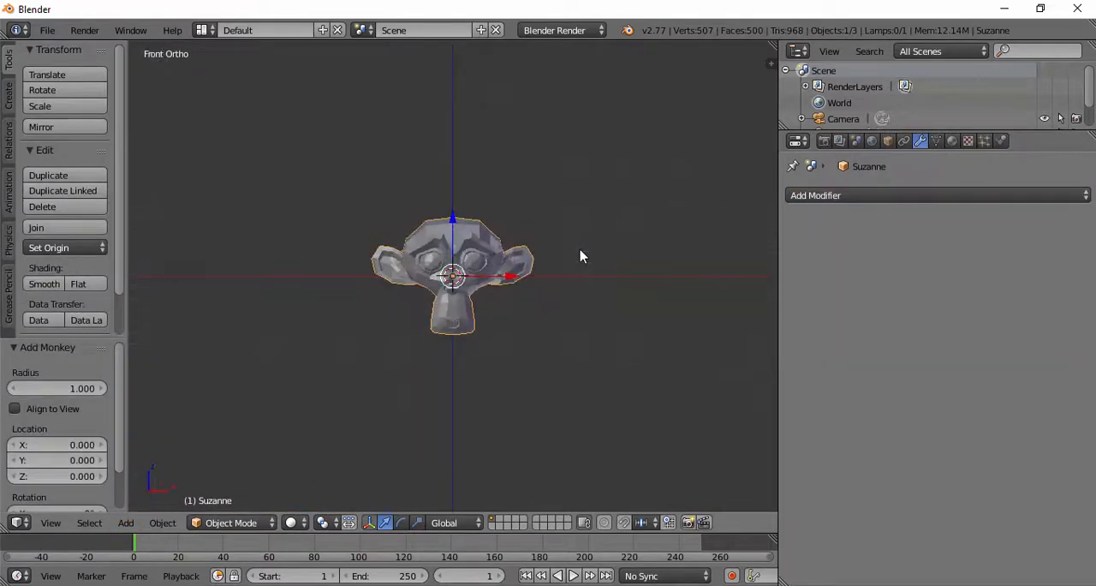
Step: Examine the monkey head's faceted surface up close from several angles
scroll(581, 256, up, 5)
middle_drag(528, 237, 587, 253)
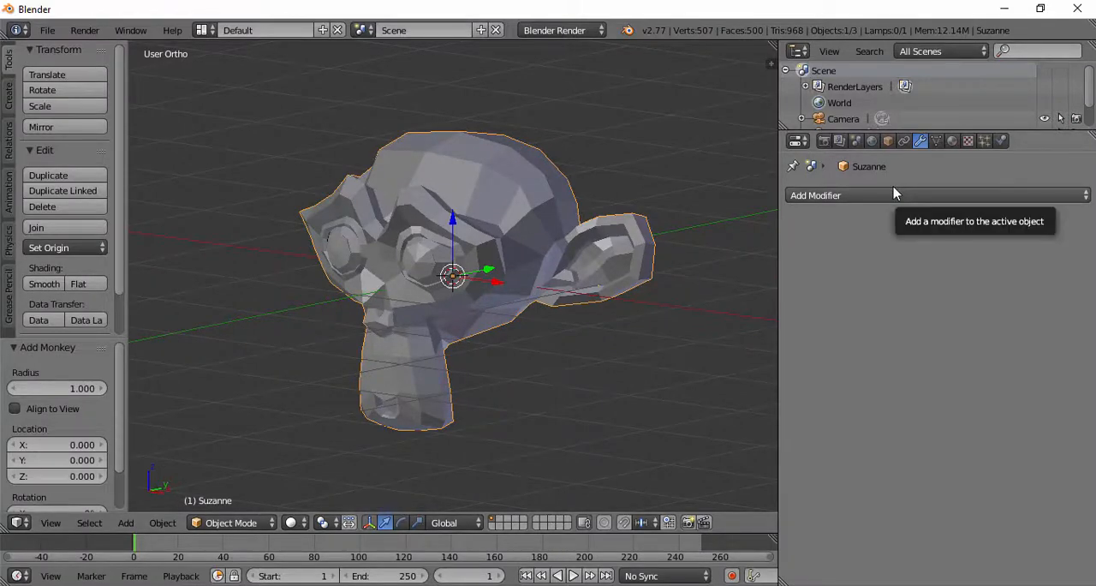
middle_drag(480, 283, 551, 292)
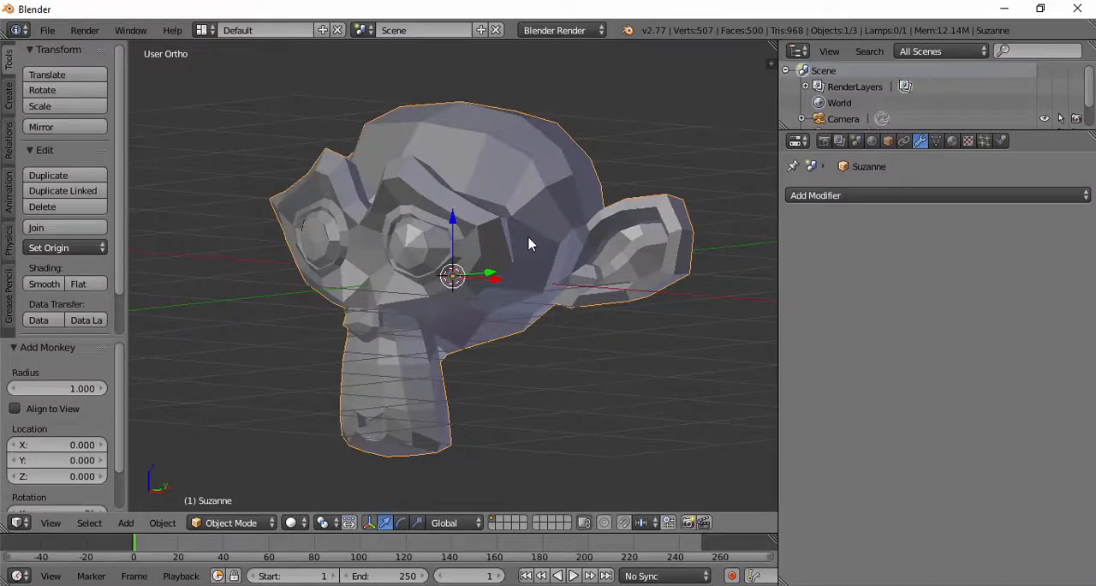
middle_drag(528, 244, 499, 239)
scroll(438, 311, up, 2)
scroll(454, 304, down, 3)
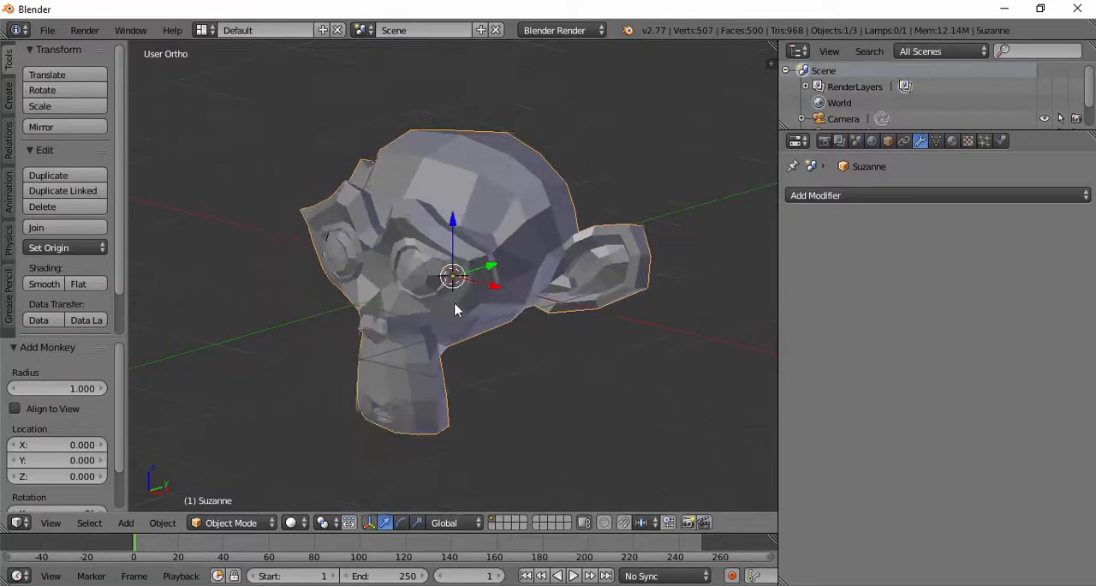
scroll(441, 330, up, 1)
middle_drag(396, 342, 357, 346)
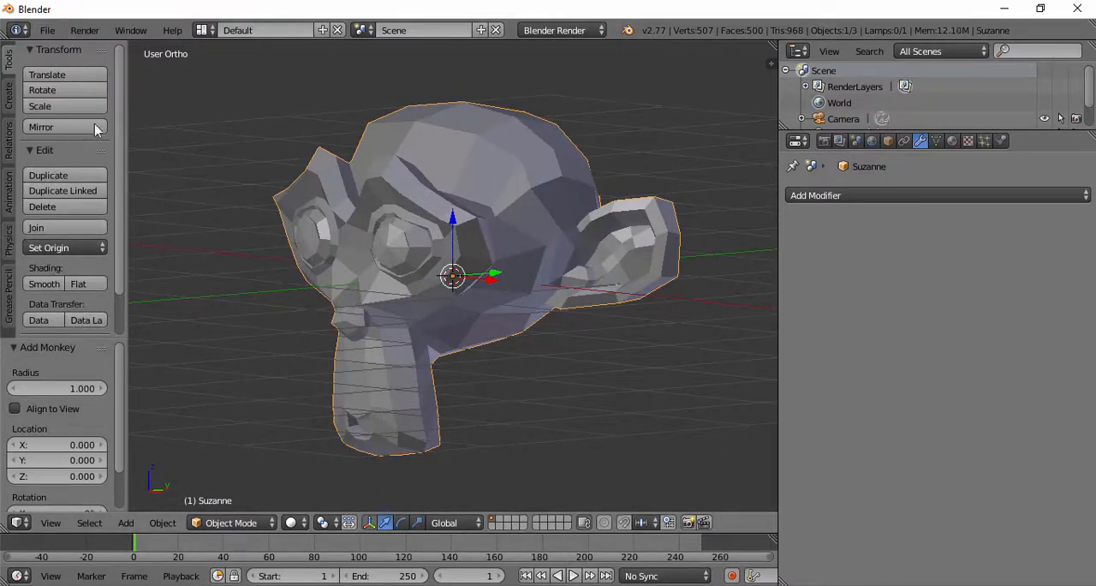
Step: Compare flat and smooth shading on the monkey head, ending on flat shading
click(82, 293)
middle_drag(403, 176, 493, 179)
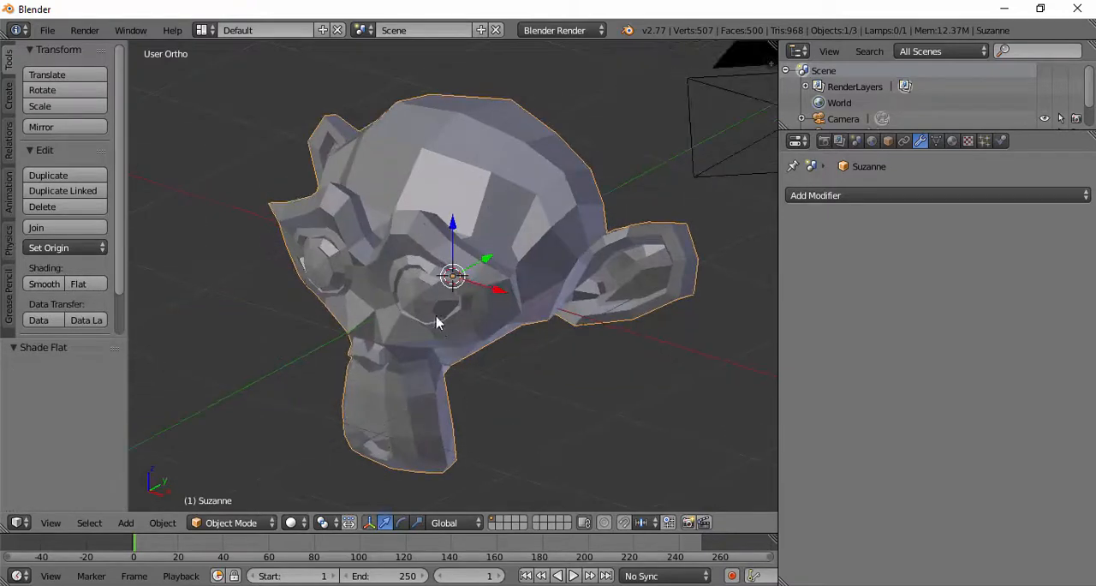
middle_drag(437, 322, 435, 286)
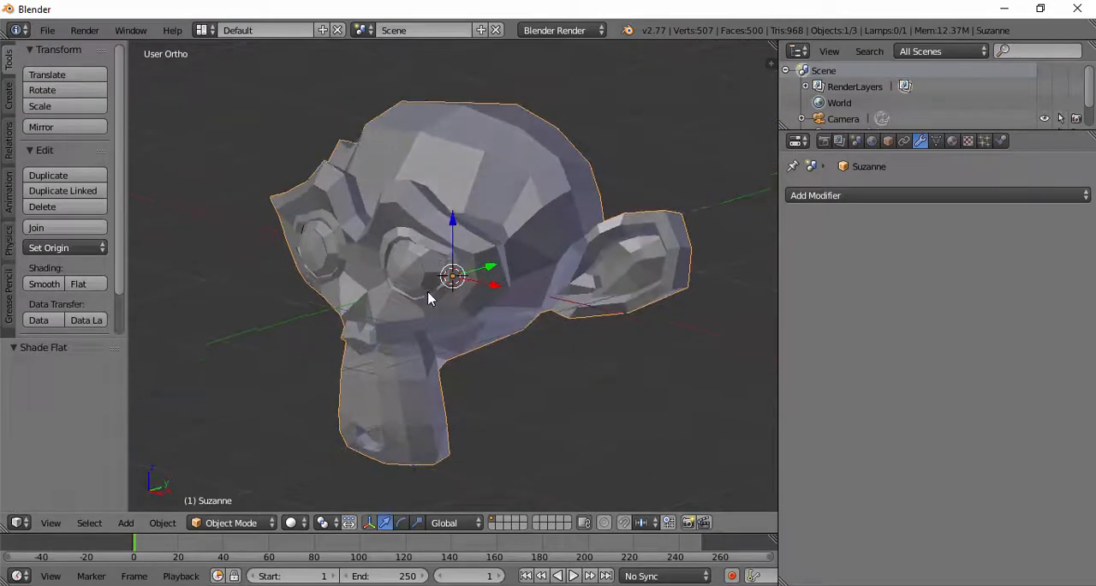
click(44, 283)
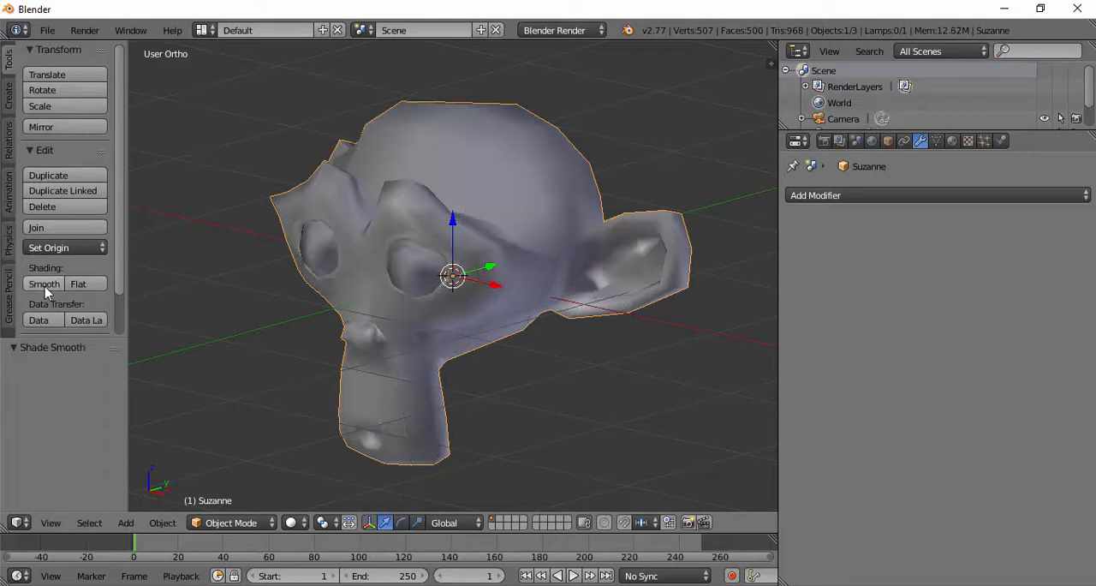
mouse_move(440, 311)
middle_down()
mouse_move(443, 220)
mouse_move(486, 279)
mouse_move(444, 339)
mouse_move(462, 300)
mouse_move(496, 268)
mouse_move(476, 226)
mouse_move(555, 213)
mouse_move(462, 201)
mouse_move(402, 232)
mouse_move(366, 233)
mouse_move(426, 220)
mouse_move(388, 233)
mouse_move(393, 214)
mouse_move(380, 274)
mouse_move(390, 347)
mouse_move(415, 283)
mouse_move(389, 265)
middle_up()
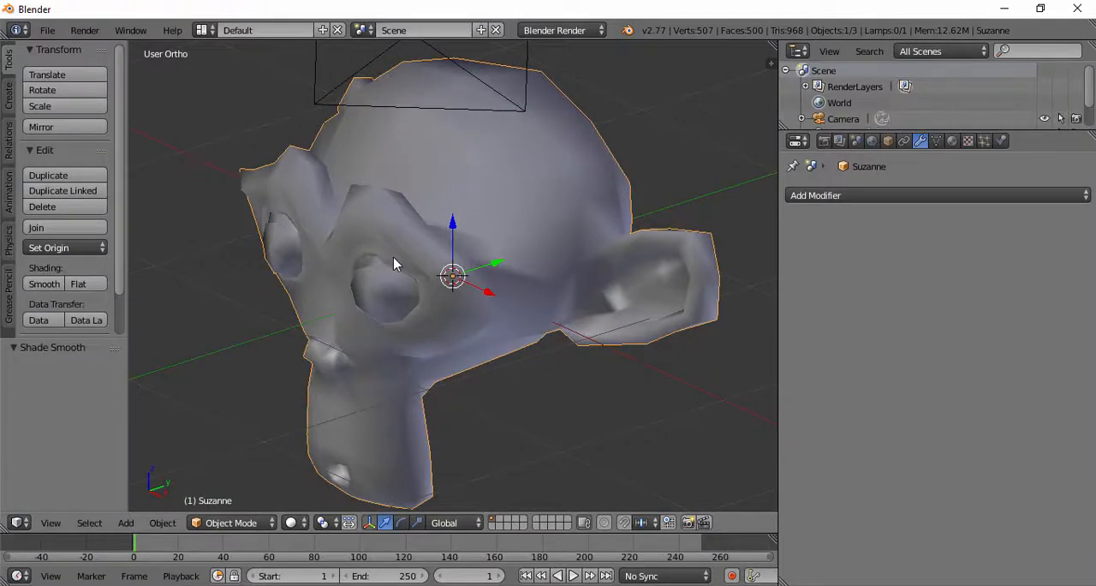
mouse_move(531, 307)
middle_down()
mouse_move(494, 223)
mouse_move(440, 189)
mouse_move(315, 244)
mouse_move(279, 296)
mouse_move(374, 299)
mouse_move(448, 172)
mouse_move(241, 248)
mouse_move(323, 228)
mouse_move(334, 238)
middle_up()
click(82, 285)
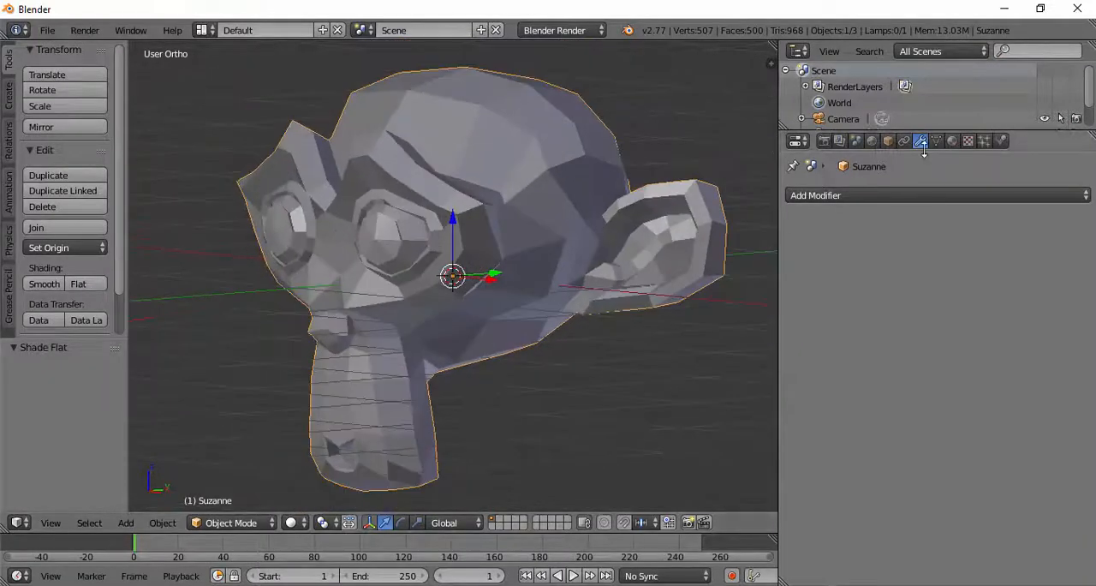
Step: Add a Subdivision Surface modifier with 2 view subdivisions to the monkey head and shade it smooth
click(897, 202)
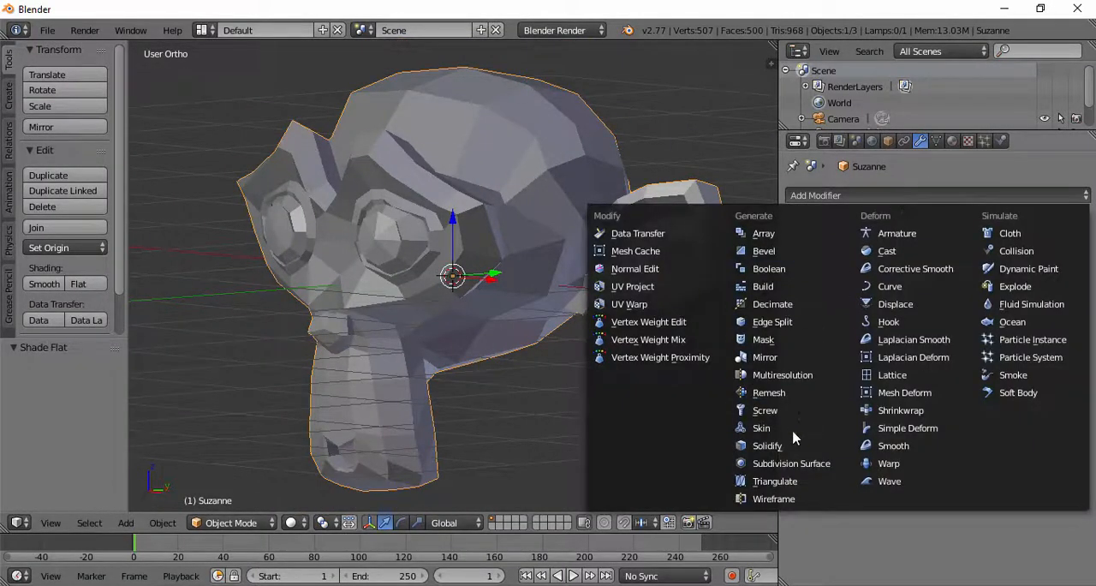
click(796, 467)
middle_drag(465, 261, 494, 287)
click(927, 306)
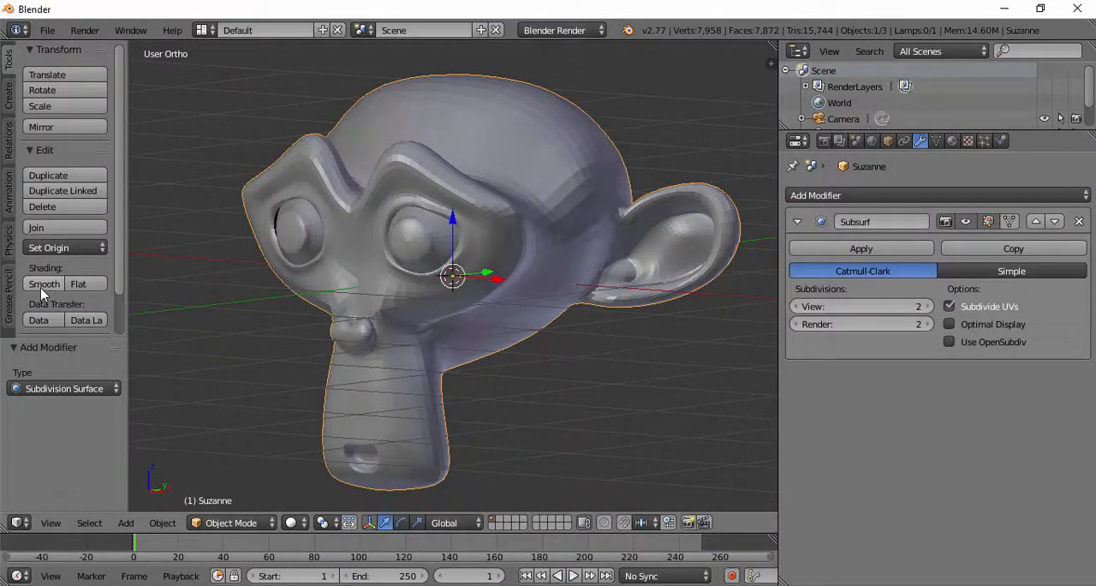
click(43, 284)
mouse_move(196, 276)
middle_down()
mouse_move(399, 269)
mouse_move(420, 213)
mouse_move(536, 86)
mouse_move(575, 186)
mouse_move(509, 286)
mouse_move(463, 278)
mouse_move(443, 304)
mouse_move(393, 281)
mouse_move(384, 289)
mouse_move(351, 171)
mouse_move(373, 148)
mouse_move(387, 152)
middle_up()
Step: In Edit Mode, select single vertices beside and above the eye and examine how the original mesh cage surrounds the subdivided surface
key(Tab)
scroll(453, 198, up, 2)
middle_drag(480, 178, 481, 285)
right_click(468, 333)
right_click(468, 348)
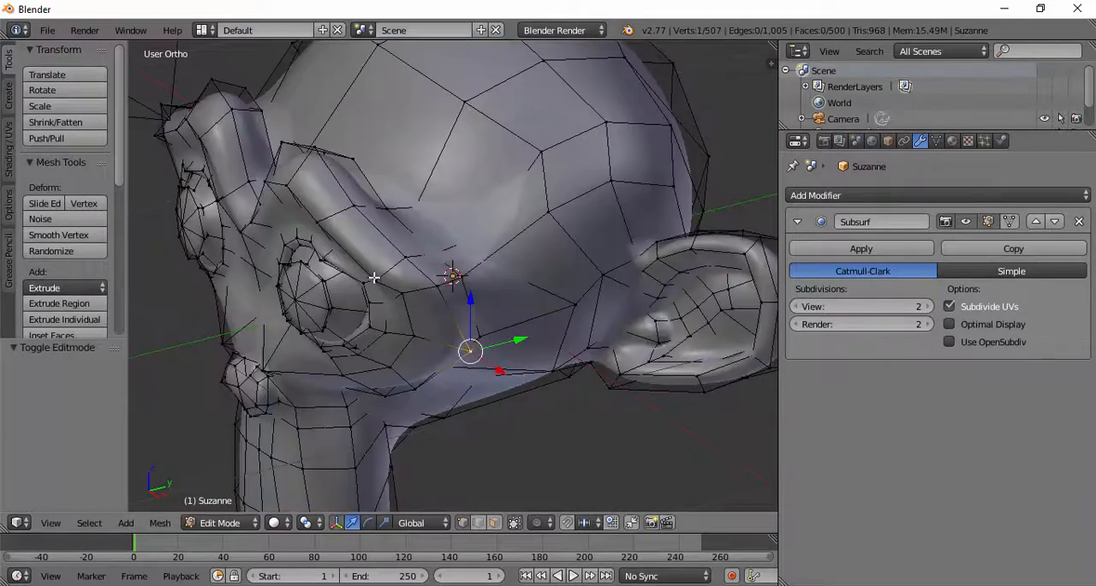
middle_drag(467, 347, 575, 298)
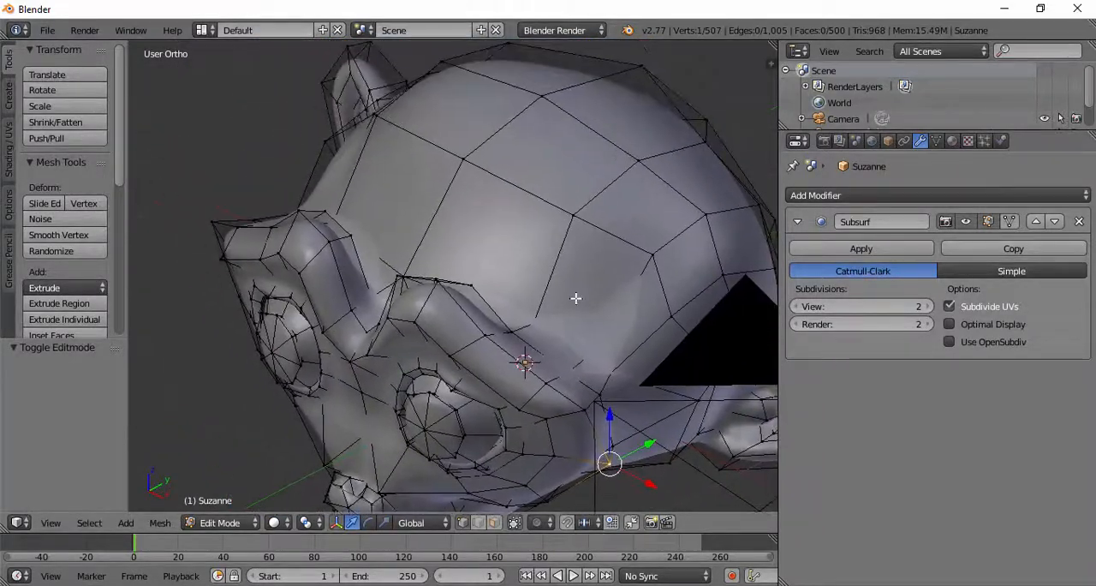
middle_drag(428, 291, 462, 226)
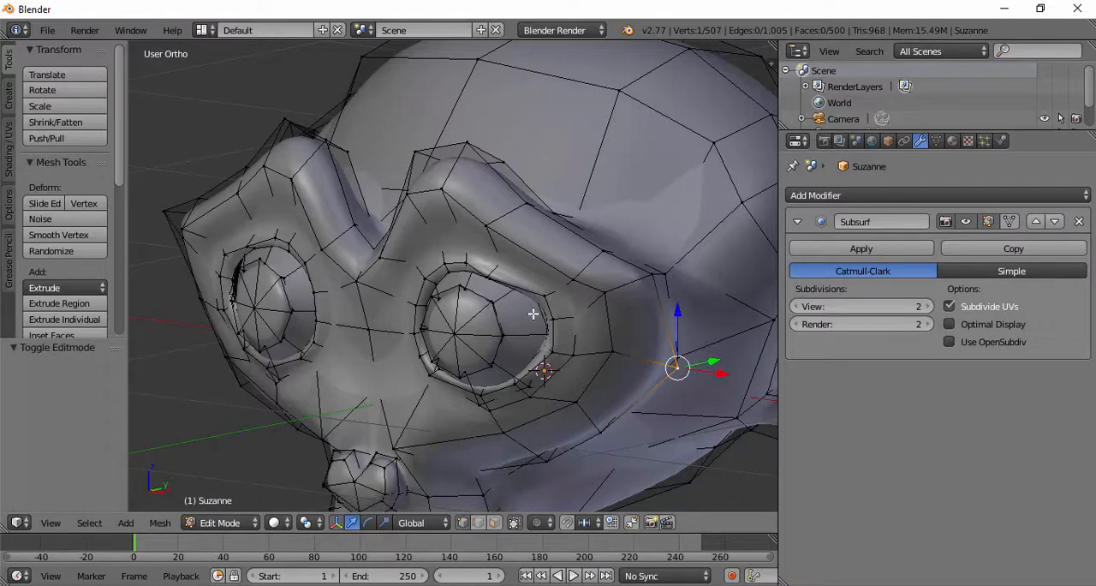
right_click(482, 229)
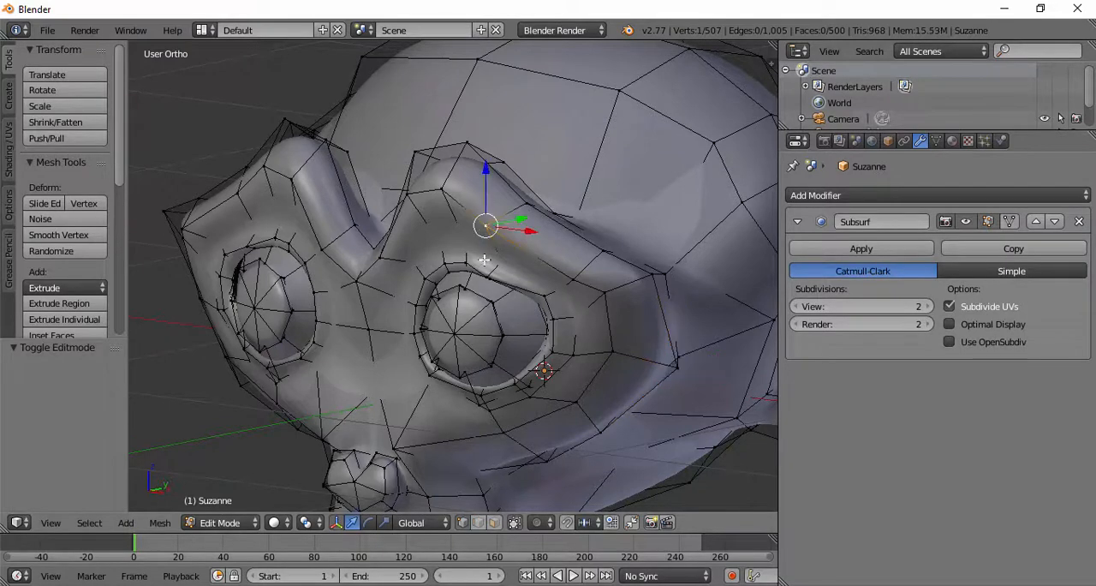
mouse_move(482, 229)
middle_down()
mouse_move(504, 293)
mouse_move(509, 268)
middle_up()
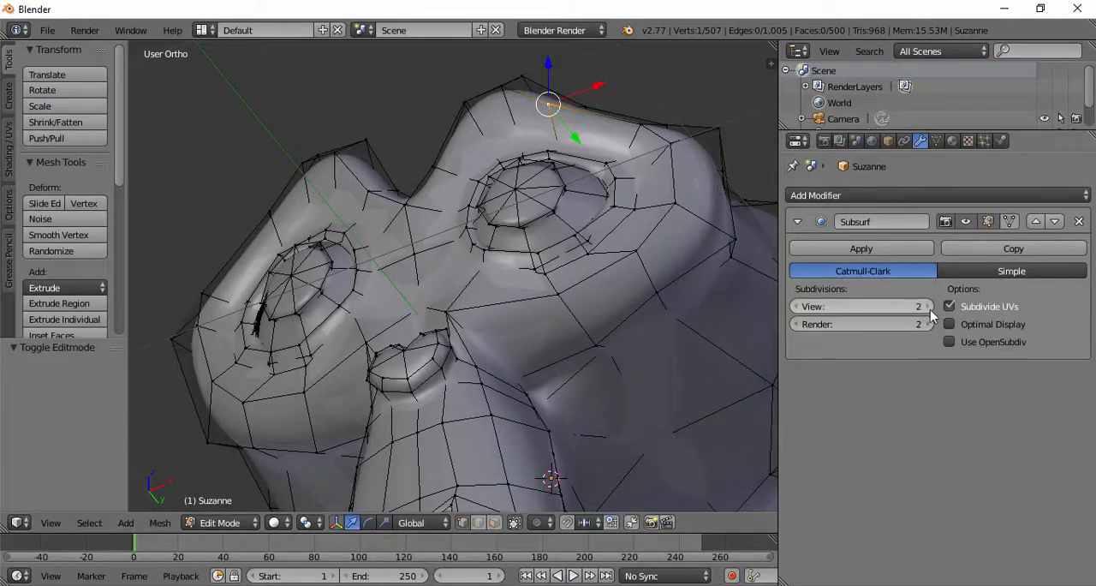
middle_drag(507, 300, 531, 197)
Step: Fit the edit cage to the Subsurf result and select the vertex on the crown of the head, viewing it from the front and right
click(1008, 222)
middle_drag(513, 254, 528, 176)
middle_drag(520, 108, 364, 317)
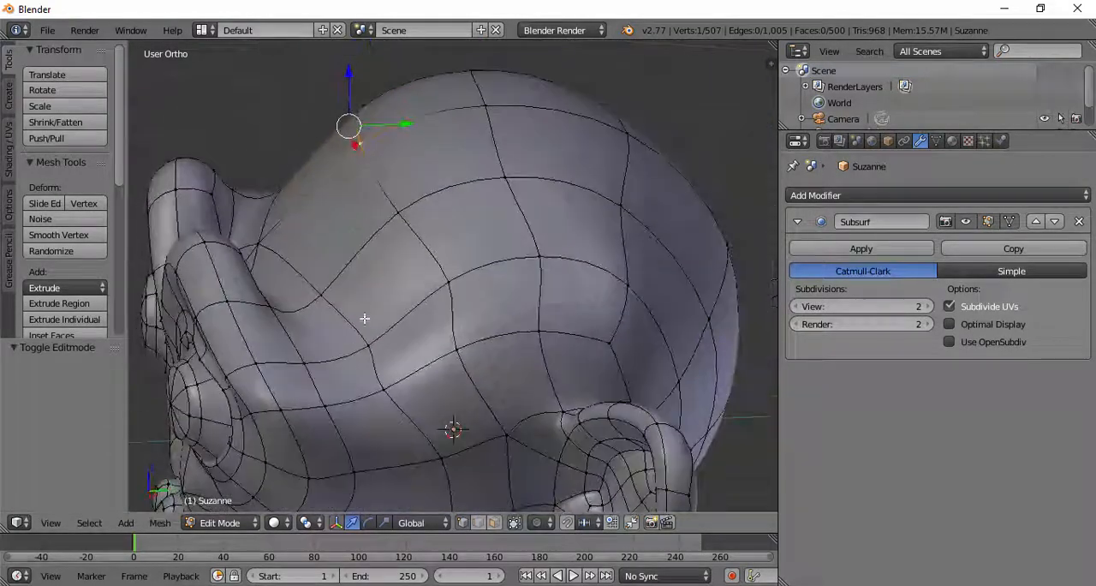
middle_drag(398, 158, 488, 107)
shift+middle_drag(499, 70, 460, 238)
key(KP_1)
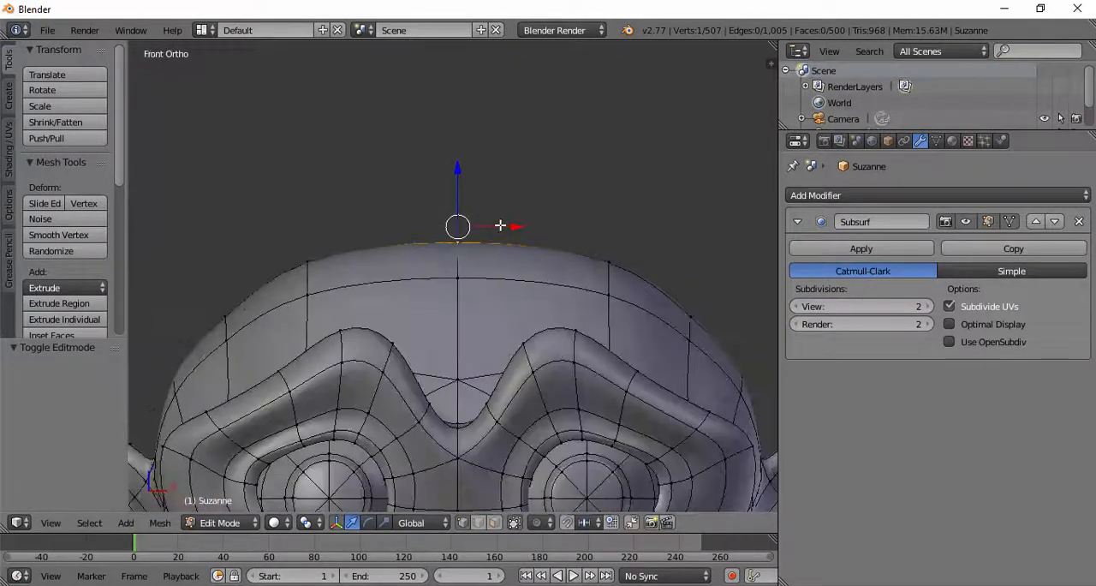
key(KP_3)
scroll(500, 225, up, 4)
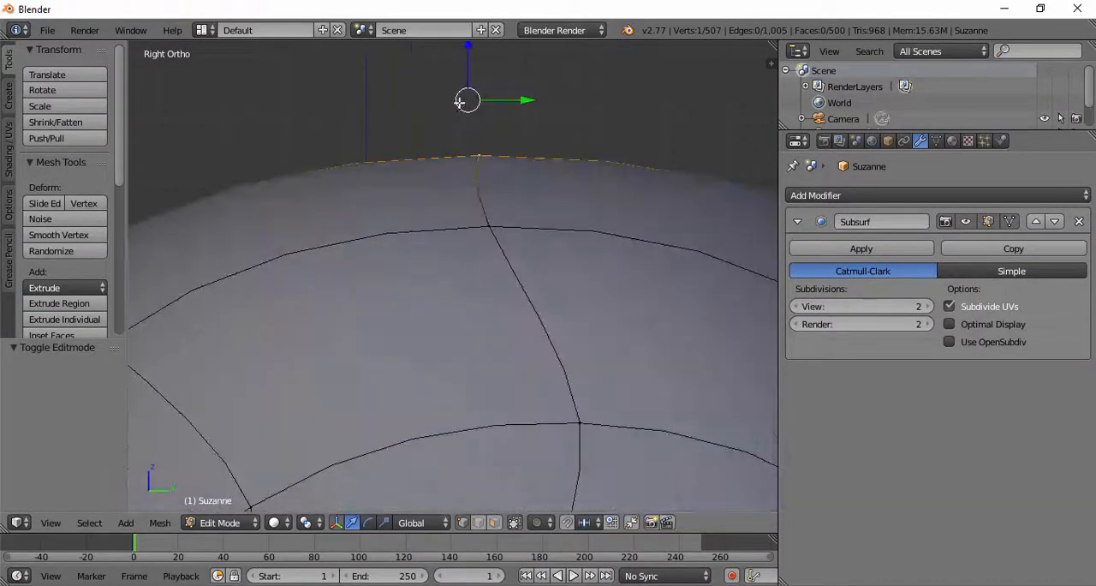
scroll(469, 111, down, 3)
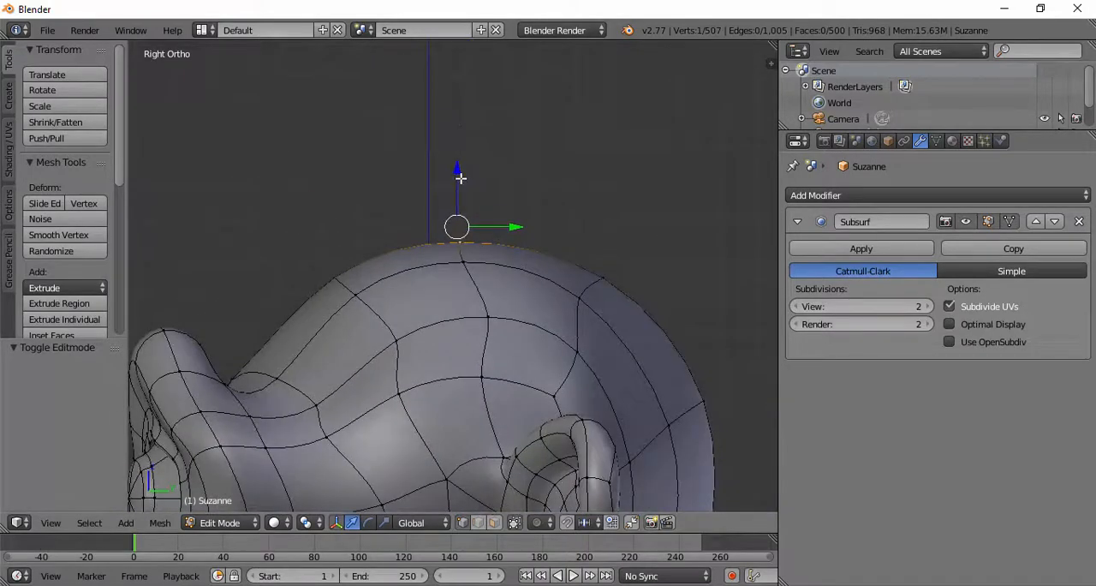
Step: Try to move the crown vertex down along the Z axis
drag(460, 177, 437, 406)
right_click(436, 407)
middle_drag(326, 281, 411, 330)
scroll(411, 329, down, 5)
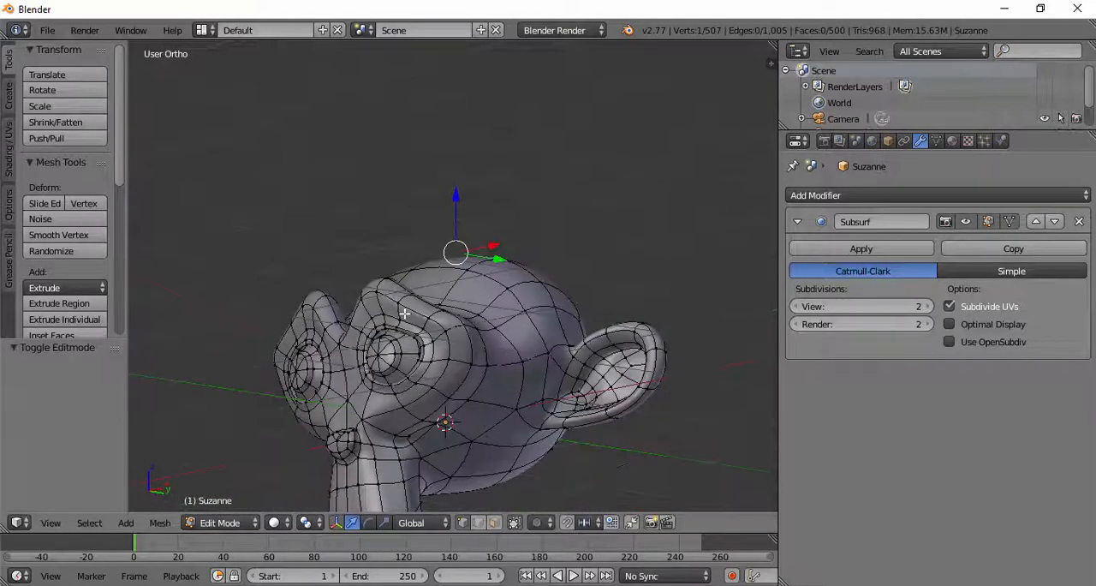
Step: Return to Object Mode and examine the smooth subdivided monkey head from several angles
key(Tab)
middle_drag(413, 368, 431, 248)
mouse_move(1091, 499)
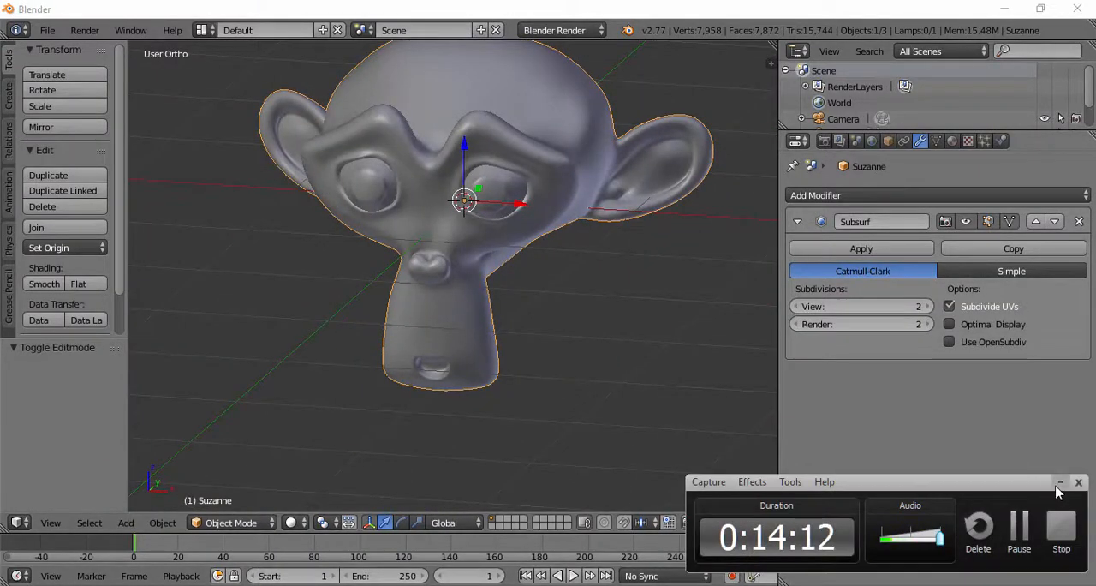
click(1059, 482)
scroll(500, 284, down, 2)
middle_drag(553, 306, 582, 277)
middle_drag(533, 335, 585, 258)
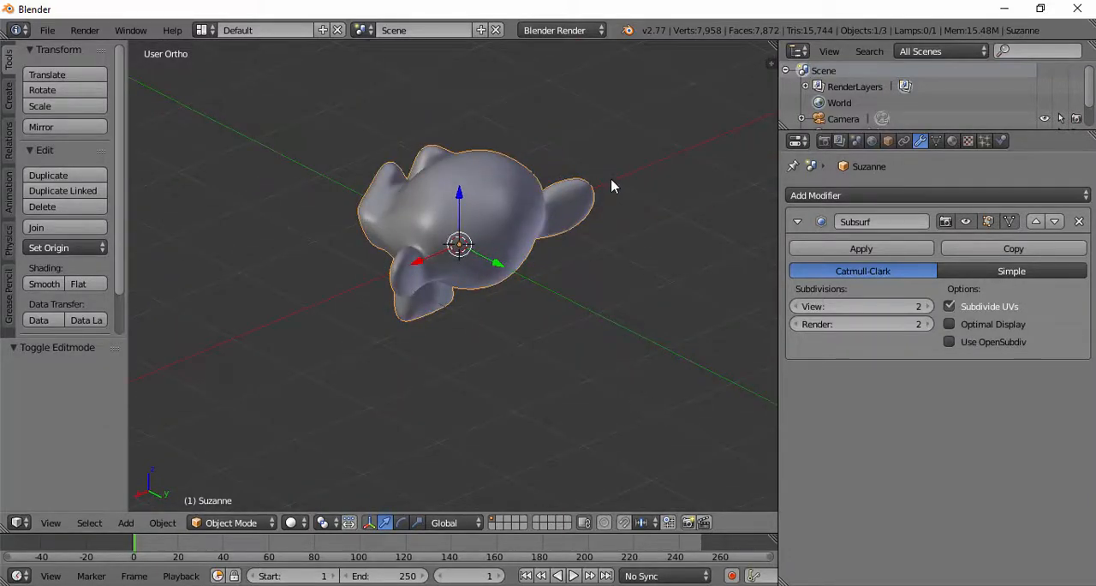
middle_drag(599, 309, 721, 257)
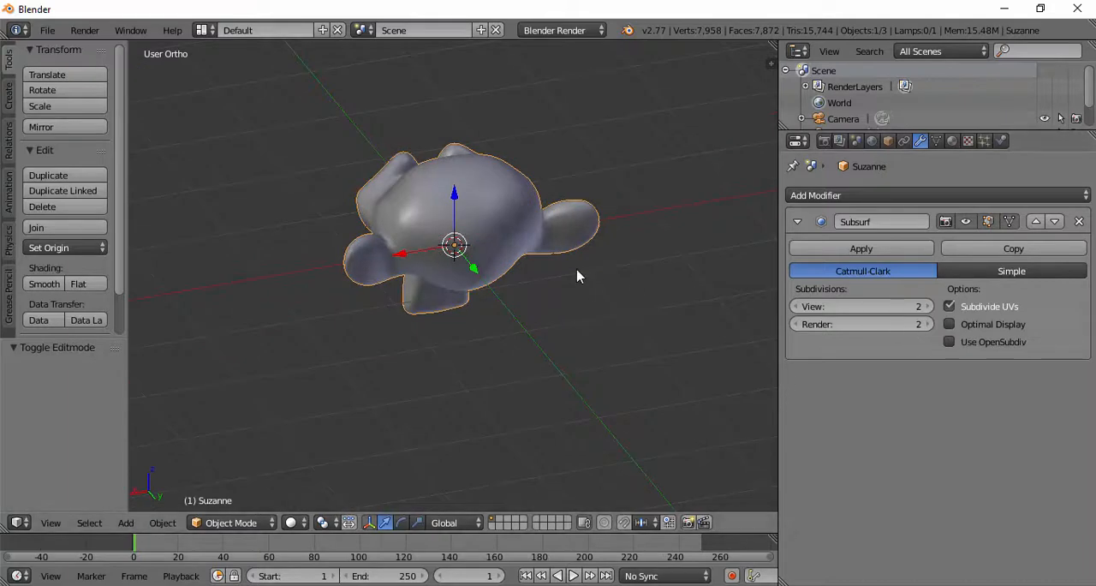
middle_drag(535, 252, 565, 216)
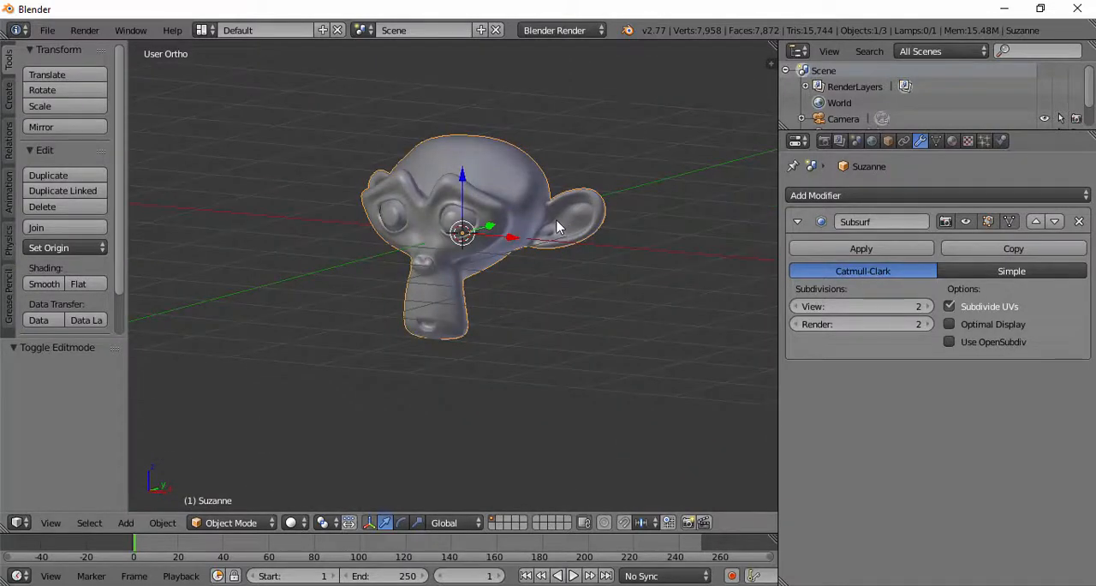